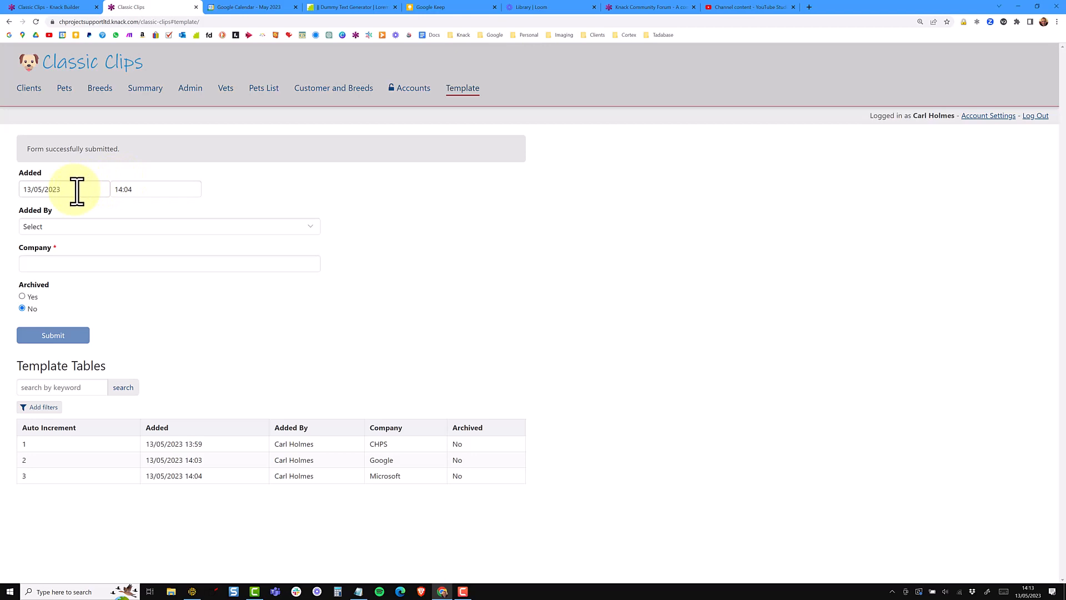
Submit a new Template record with Uber as the company and check its Added By and Archived values in the table
{"action": "left_click", "coordinate": [73, 265]}
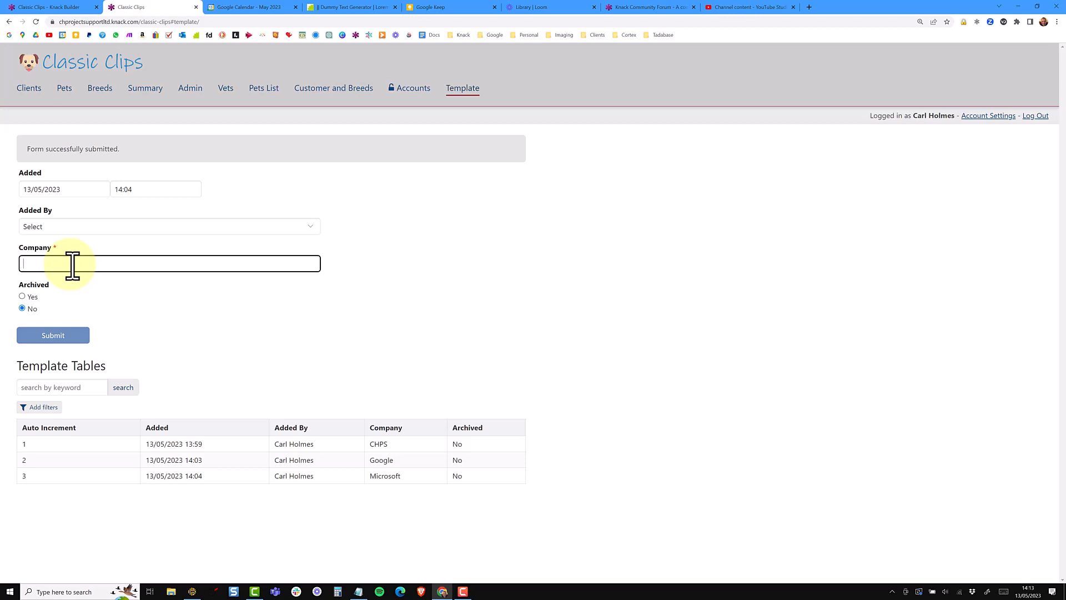
{"action": "type", "text": "Uber"}
{"action": "left_click", "coordinate": [66, 337]}
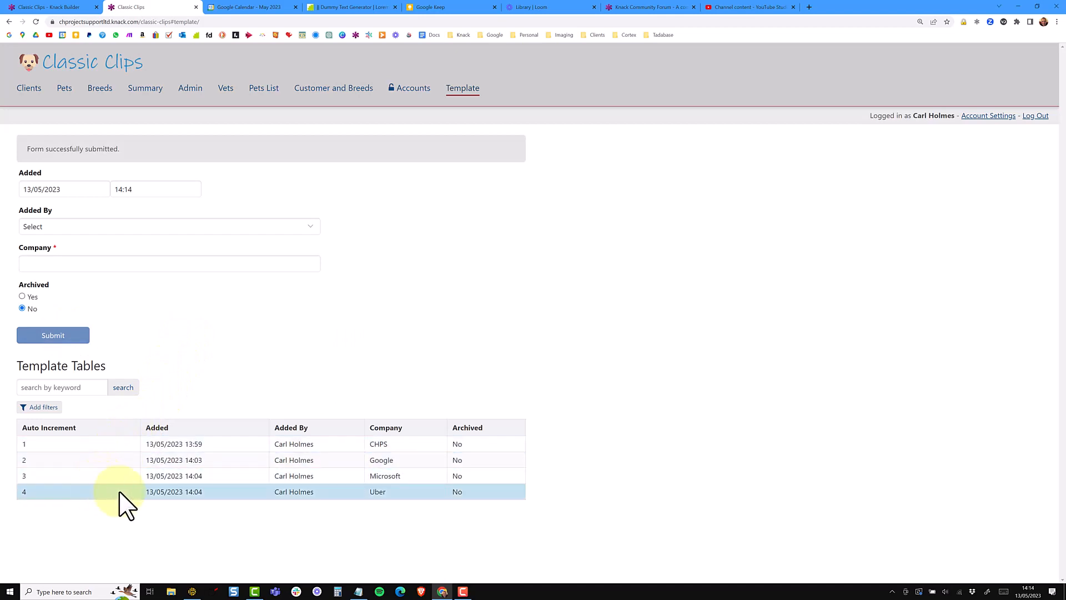
{"action": "left_click_drag", "start_coordinate": [289, 492], "coordinate": [317, 495]}
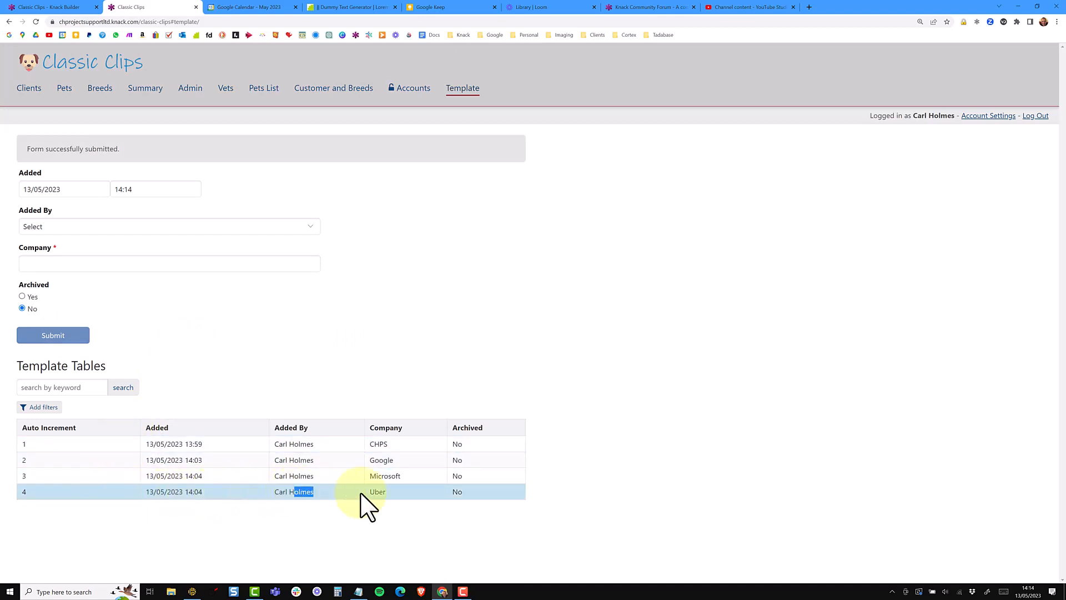
{"action": "double_click", "coordinate": [457, 492]}
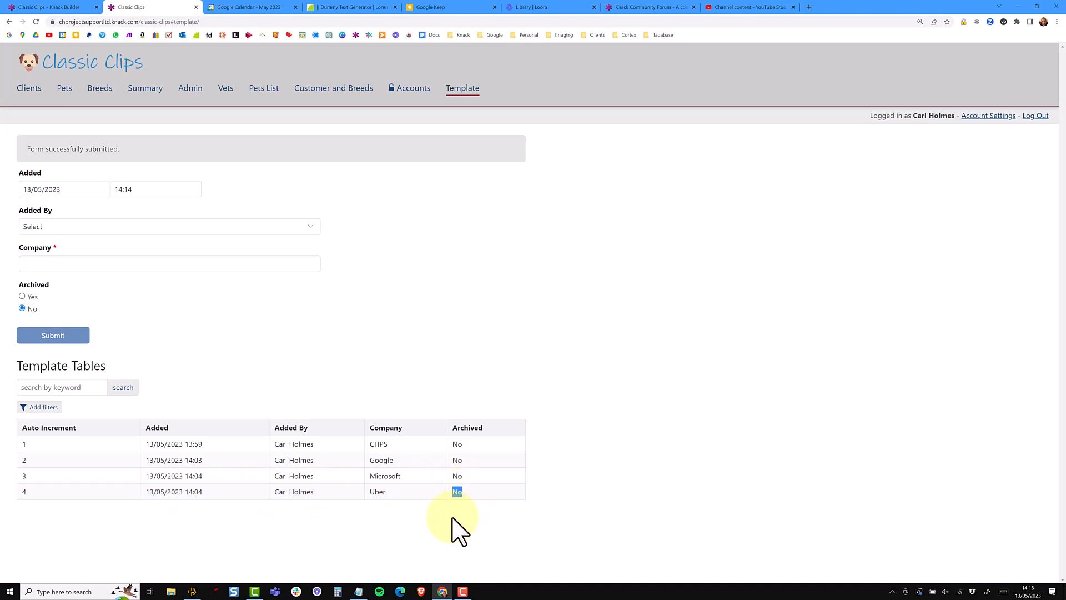
Switch to the Knack Builder and review the Template table's fields and the Auto Increment field's settings
{"action": "left_click", "coordinate": [43, 7]}
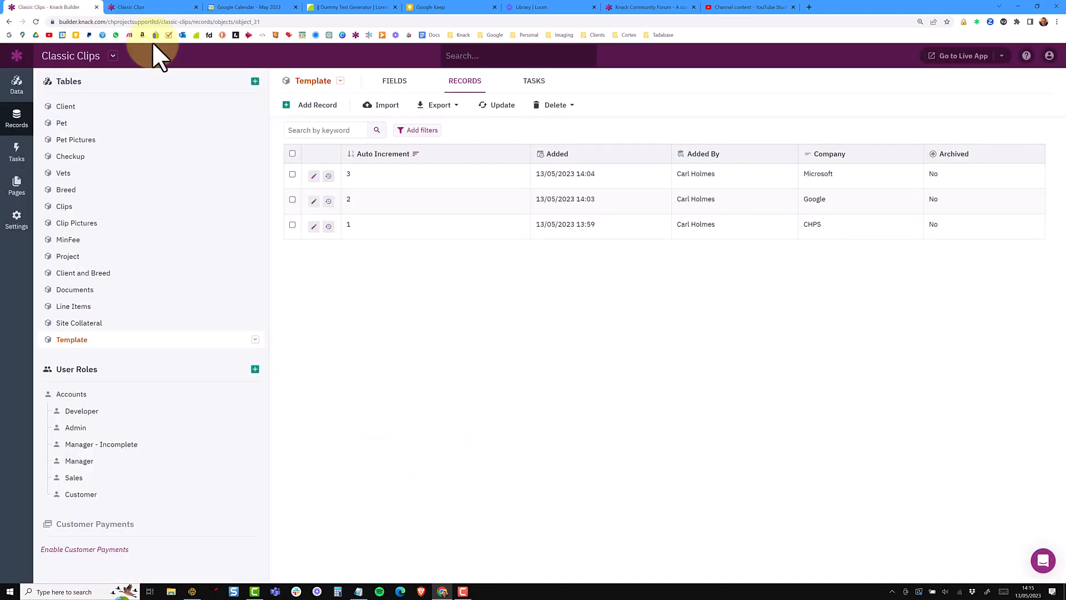
{"action": "left_click", "coordinate": [394, 81]}
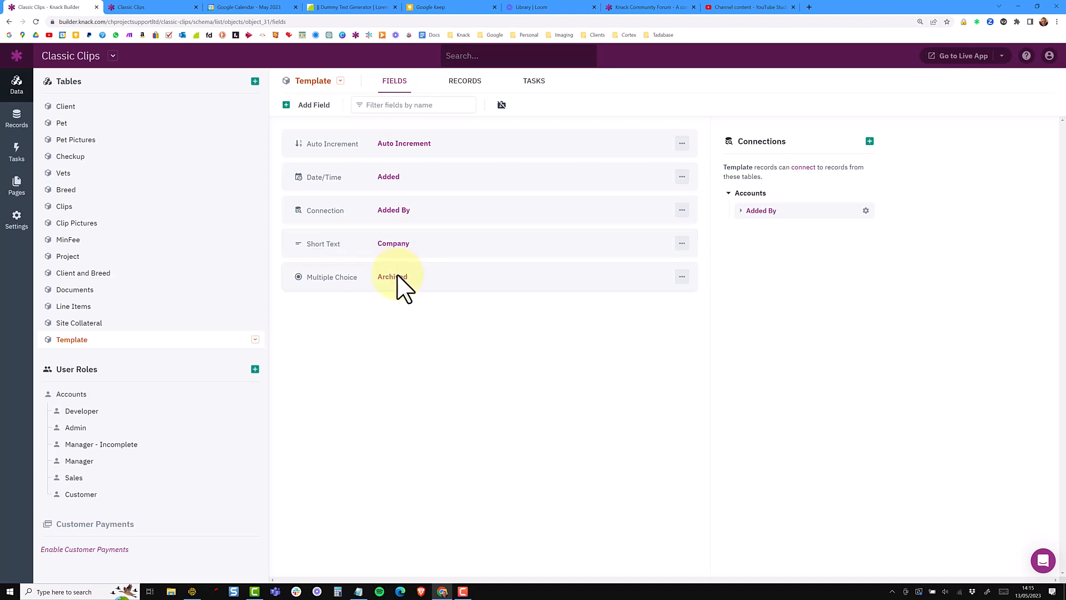
{"action": "left_click", "coordinate": [409, 145]}
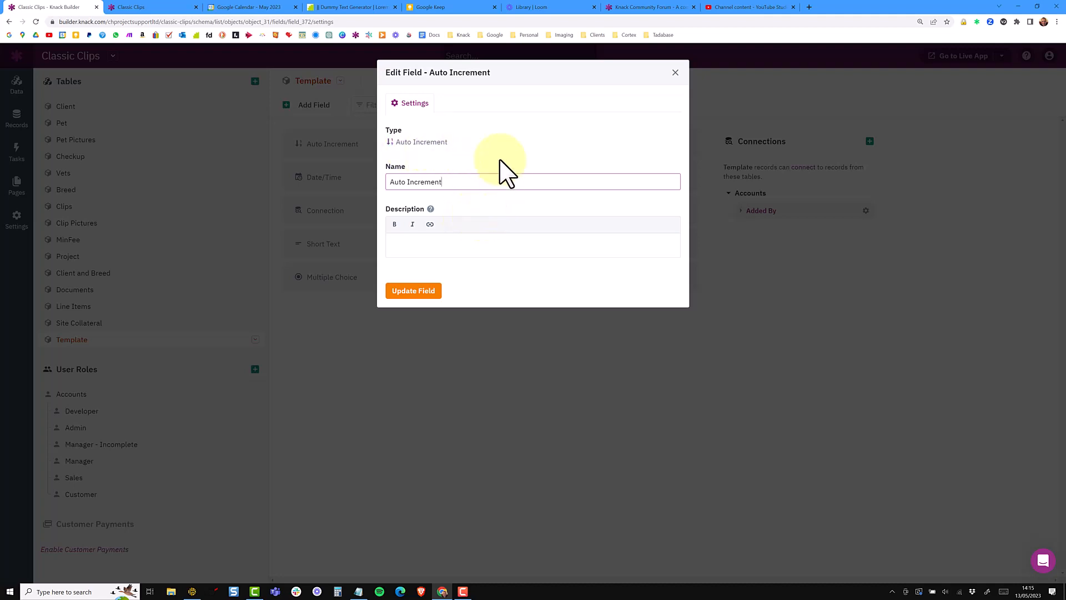
{"action": "left_click", "coordinate": [675, 73]}
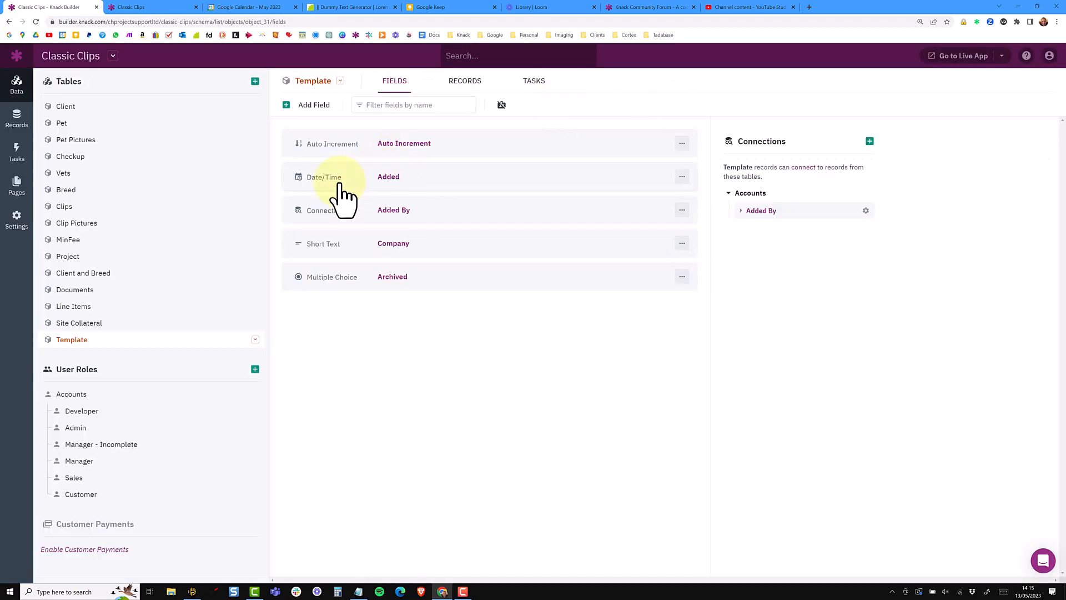
Review the Template table's display field and sort order settings without changing them, and view its records
{"action": "left_click", "coordinate": [255, 339]}
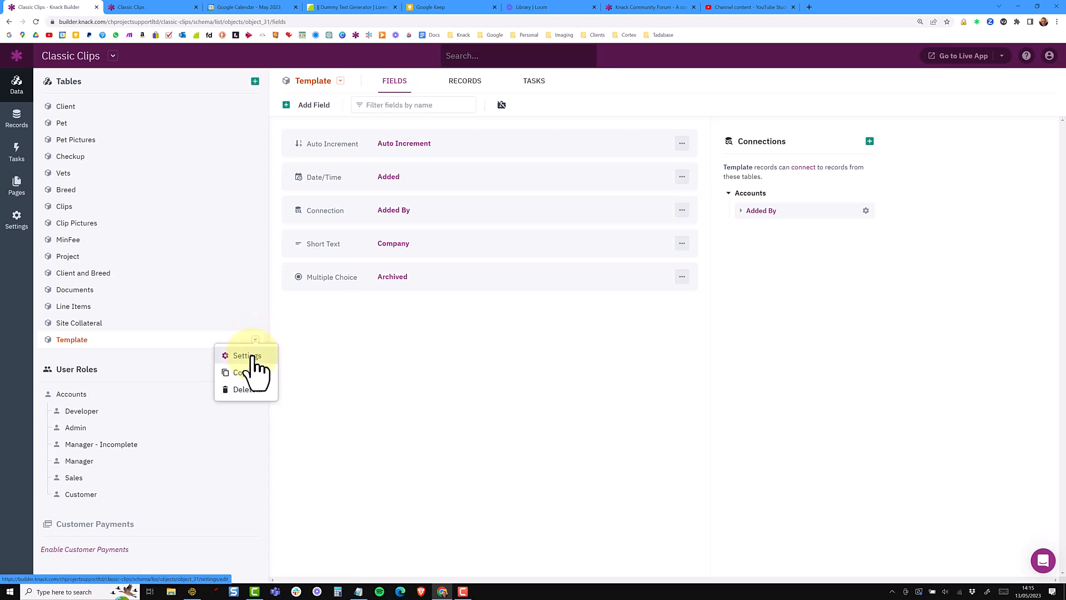
{"action": "left_click", "coordinate": [251, 358]}
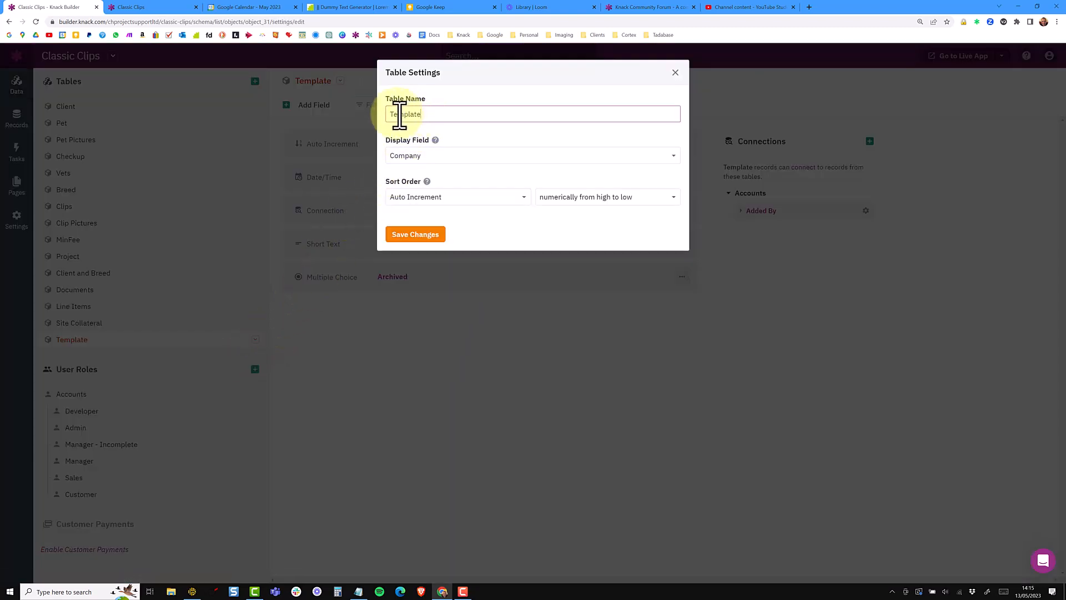
{"action": "left_click", "coordinate": [452, 158]}
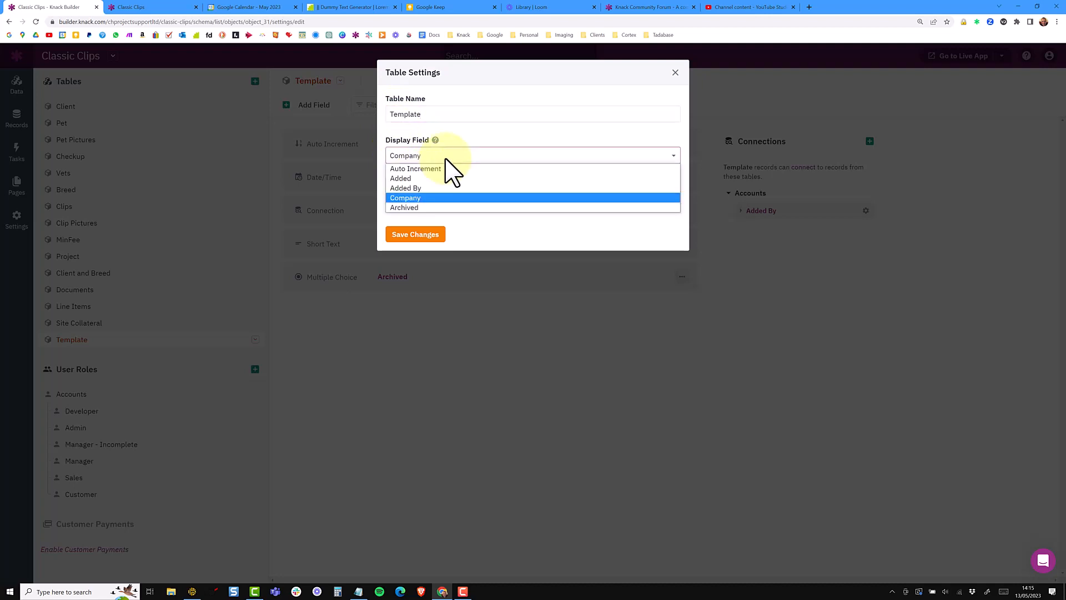
{"action": "left_click", "coordinate": [446, 159]}
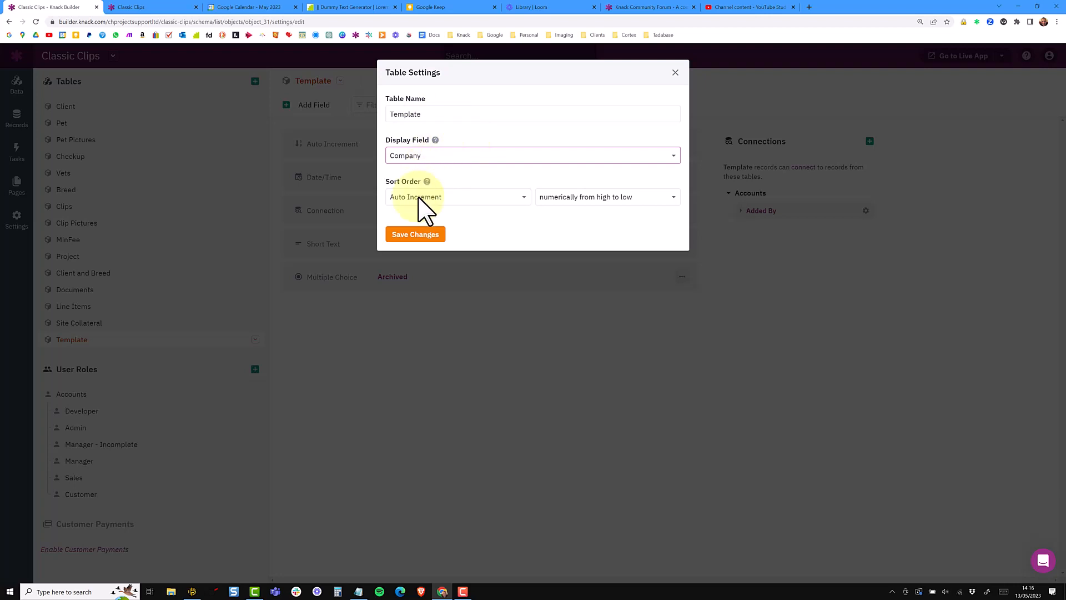
{"action": "left_click", "coordinate": [558, 197]}
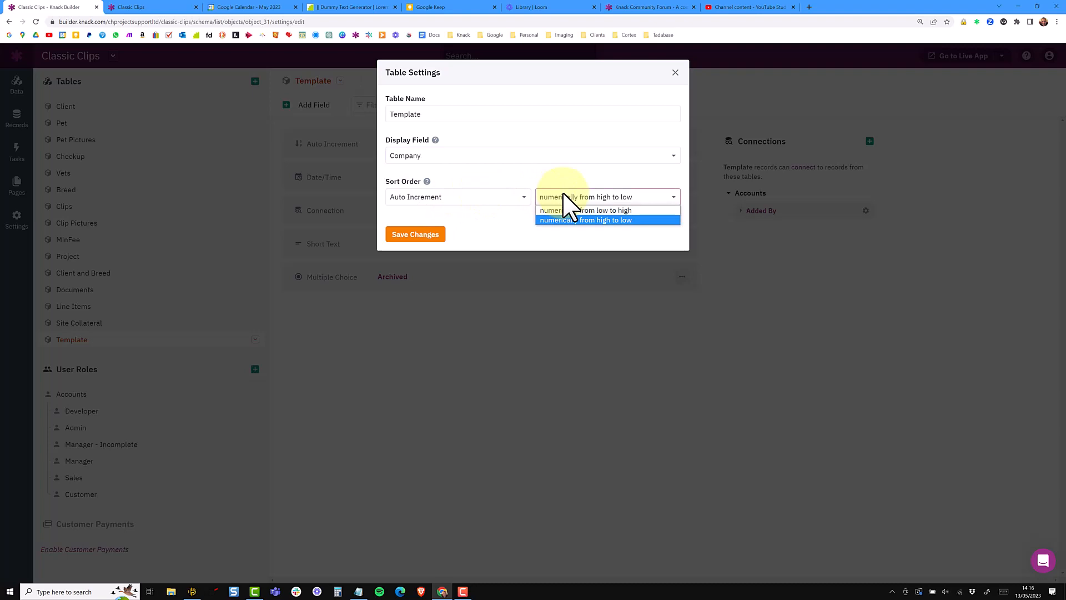
{"action": "left_click", "coordinate": [569, 220]}
{"action": "left_click", "coordinate": [560, 379]}
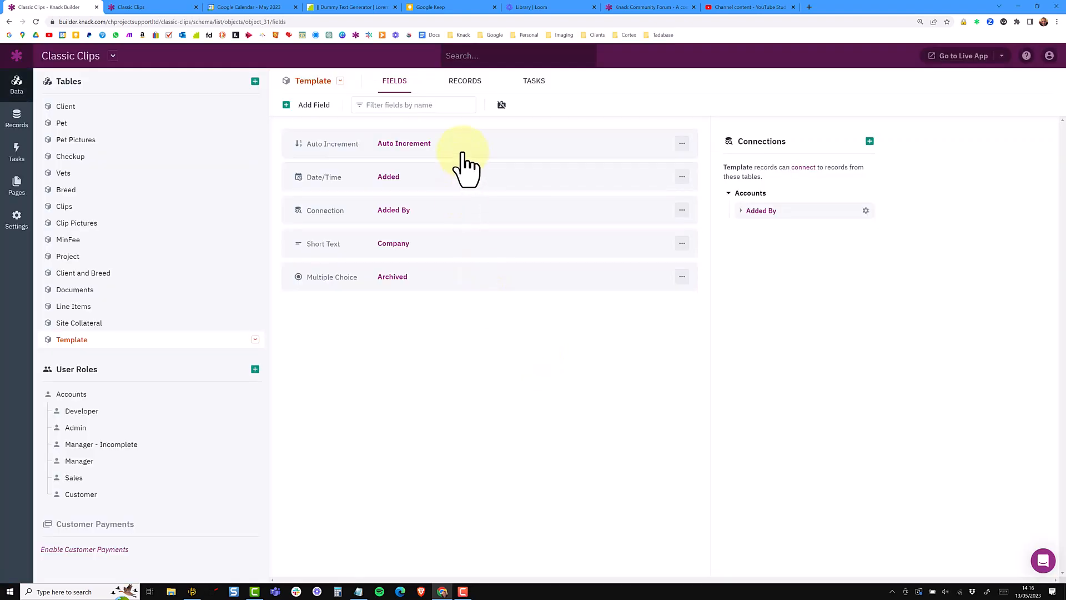
{"action": "left_click", "coordinate": [463, 88]}
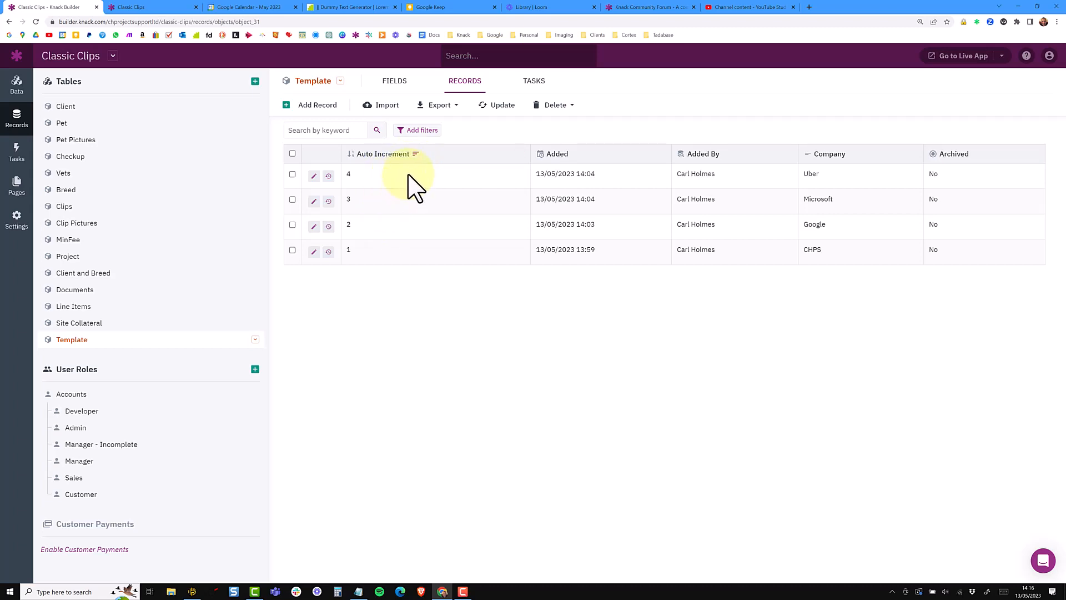
Review the Added field's date format and time format options in the Template table, keeping its settings
{"action": "left_click", "coordinate": [404, 87]}
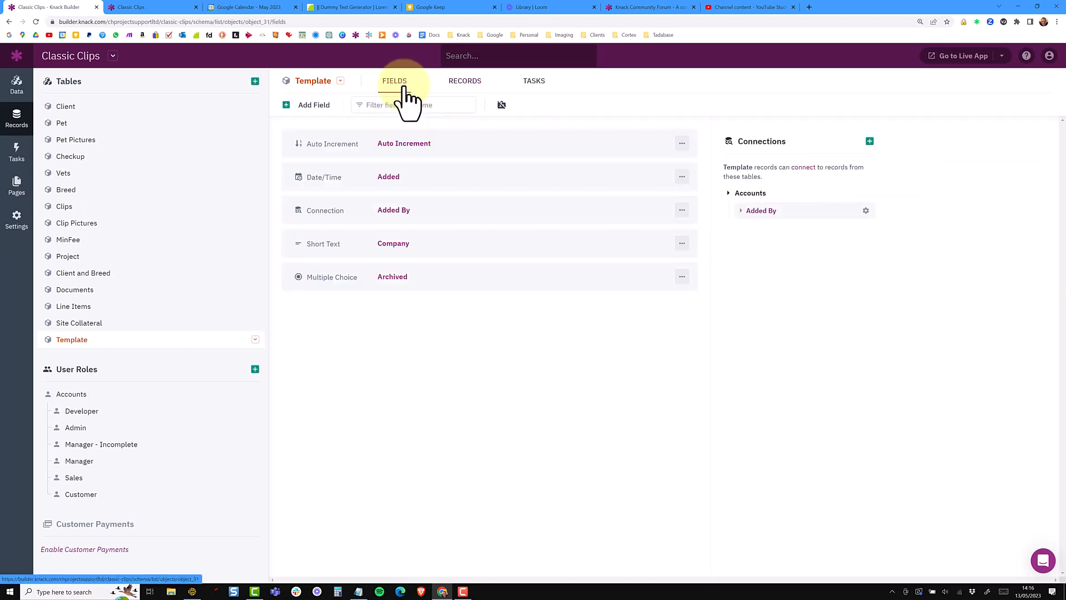
{"action": "left_click", "coordinate": [390, 177]}
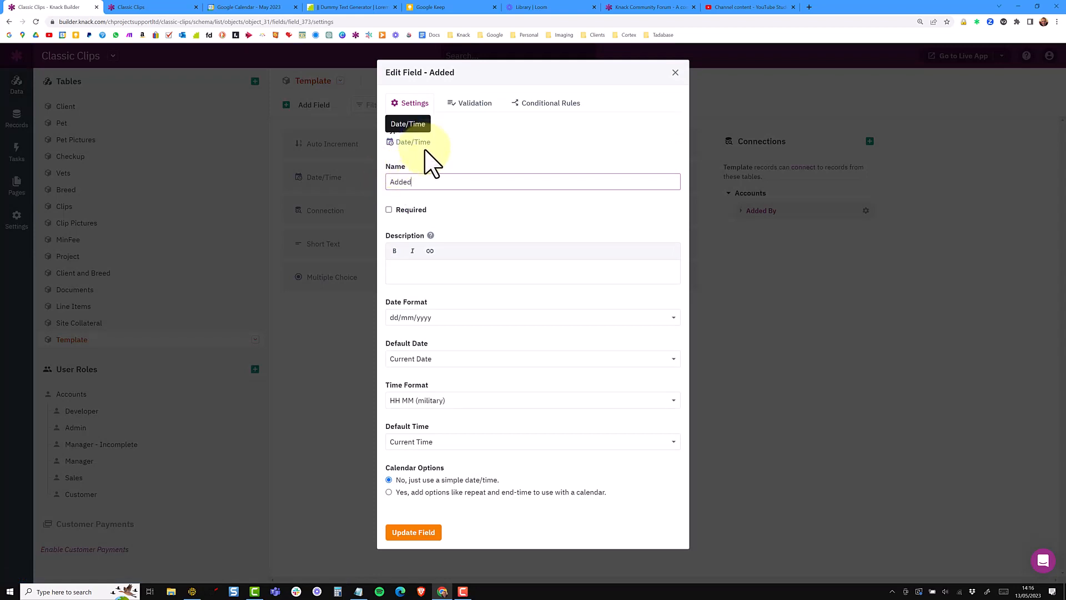
{"action": "left_click", "coordinate": [409, 321]}
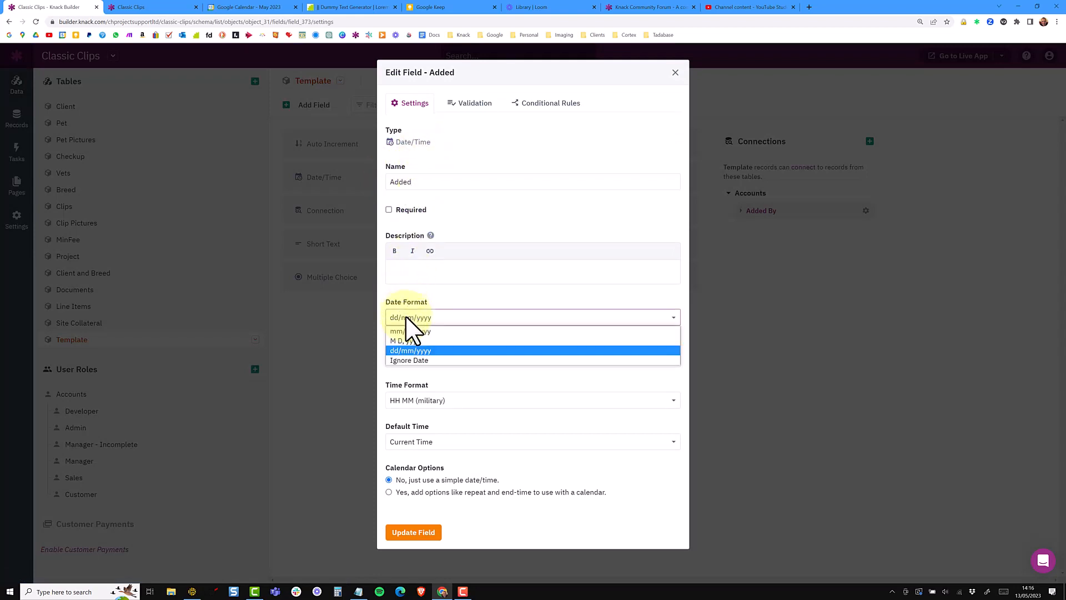
{"action": "left_click", "coordinate": [456, 319]}
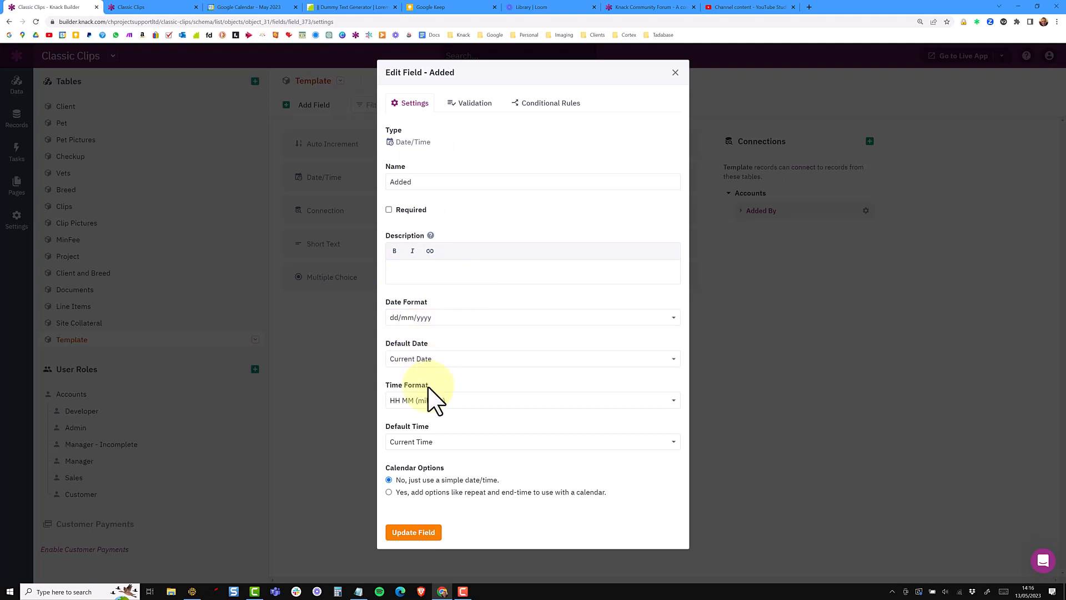
{"action": "left_click", "coordinate": [431, 401]}
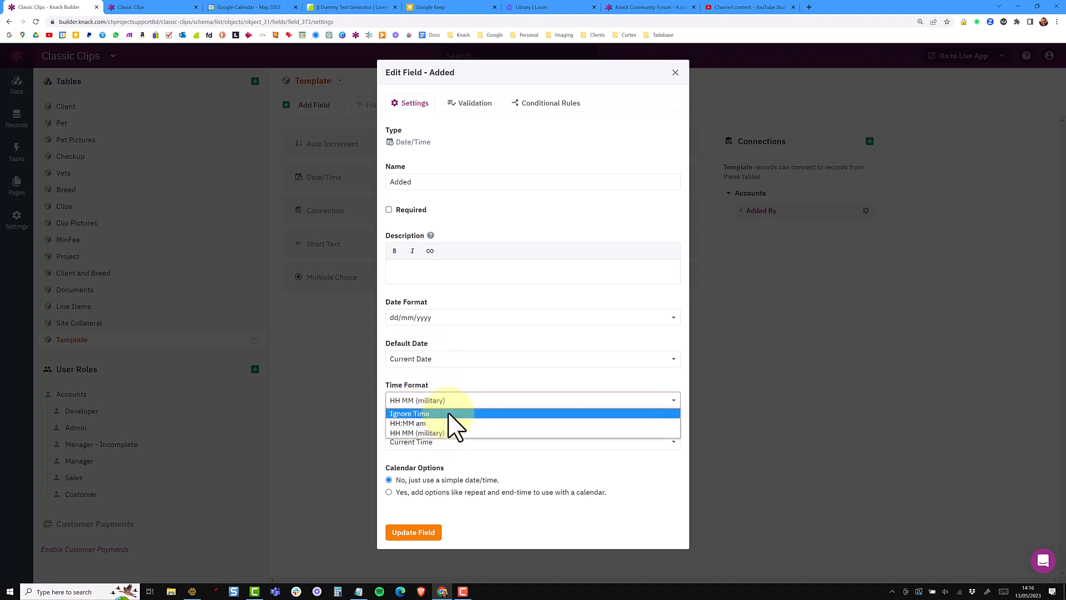
{"action": "left_click", "coordinate": [451, 432]}
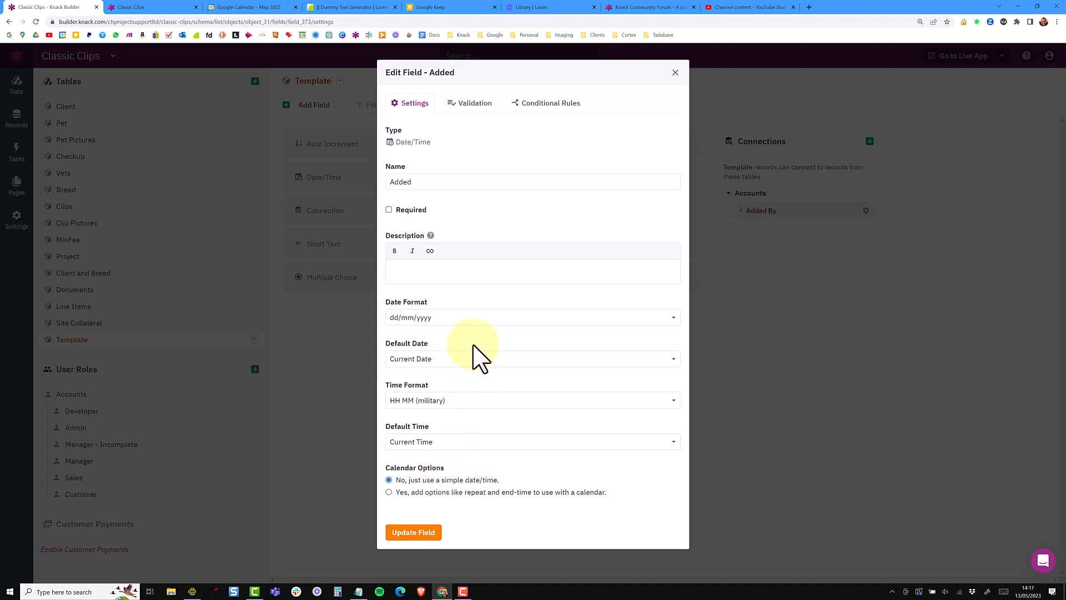
{"action": "left_click", "coordinate": [675, 73]}
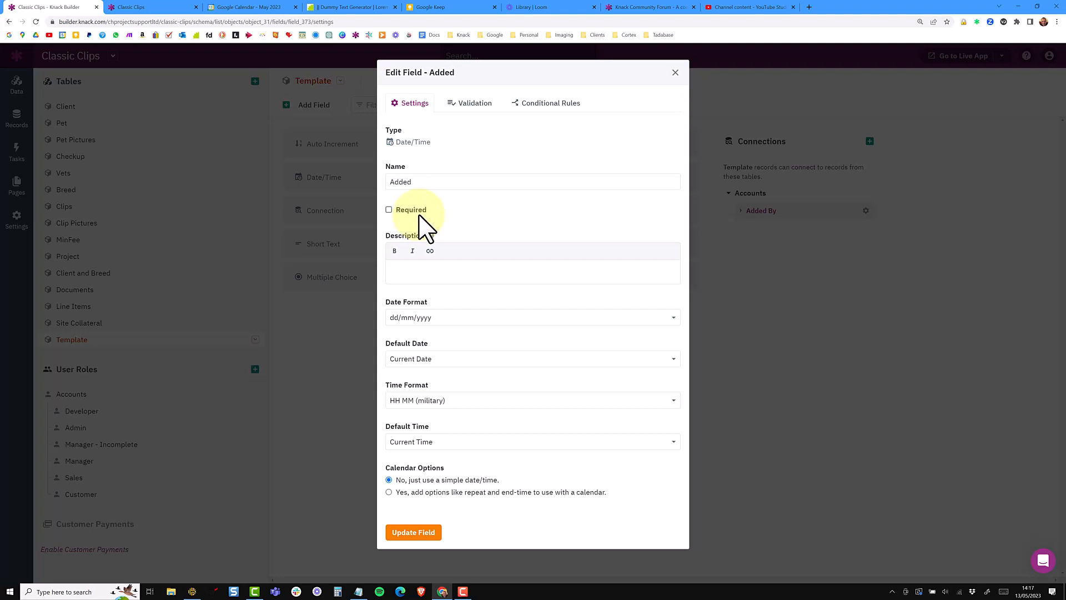
{"action": "left_click", "coordinate": [676, 73]}
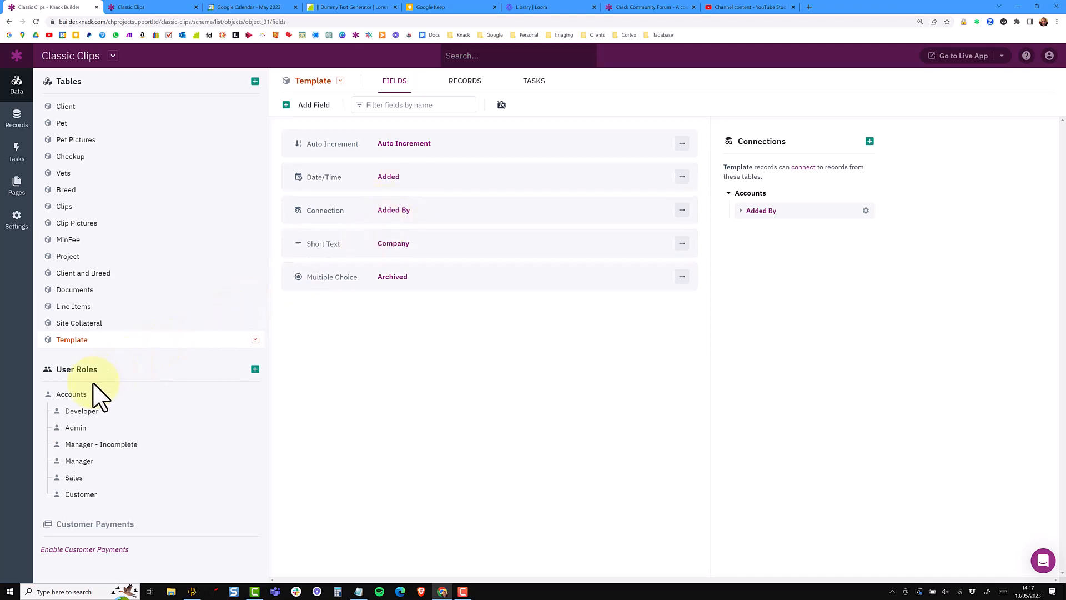
View the record types offered for a new connection from the Template table without adding one
{"action": "left_click", "coordinate": [869, 143]}
{"action": "left_click", "coordinate": [447, 125]}
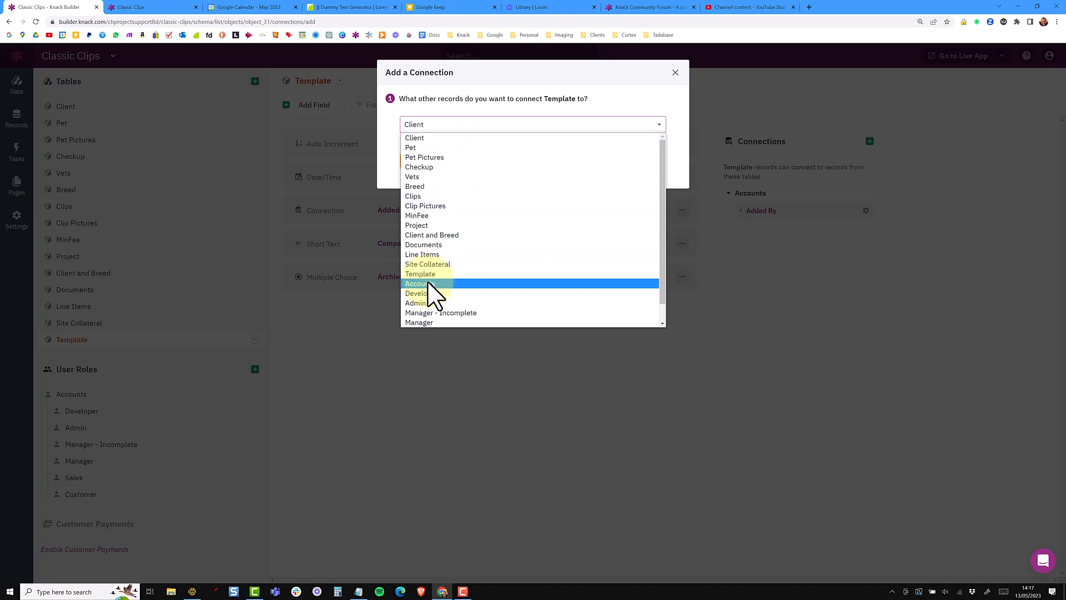
{"action": "left_click", "coordinate": [675, 73]}
{"action": "left_click", "coordinate": [675, 72]}
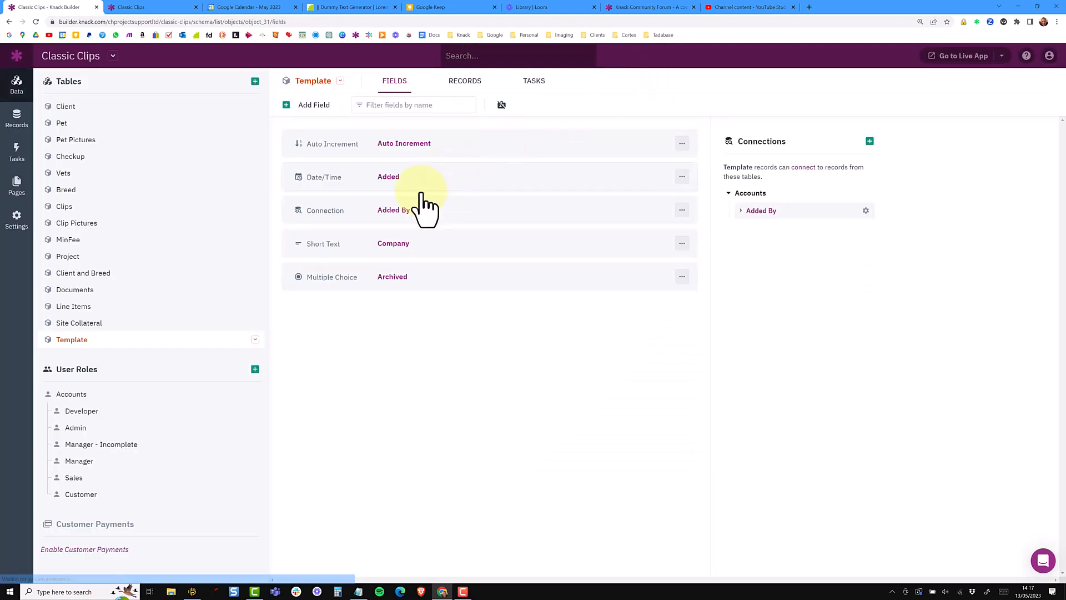
Review the settings of the Added By connection field and open the Archived field
{"action": "left_click", "coordinate": [415, 211]}
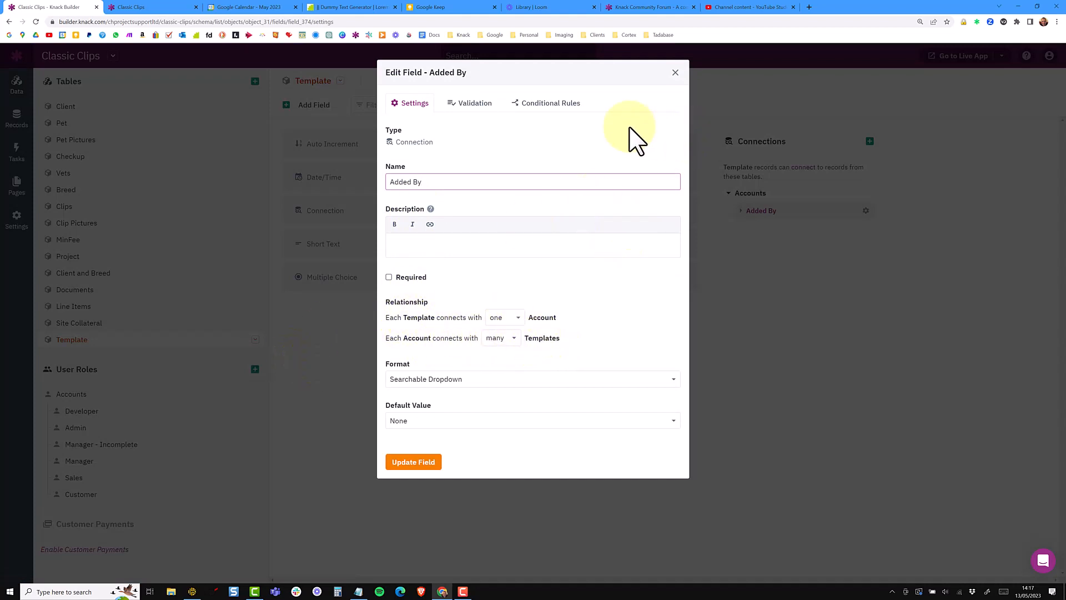
{"action": "left_click", "coordinate": [675, 72]}
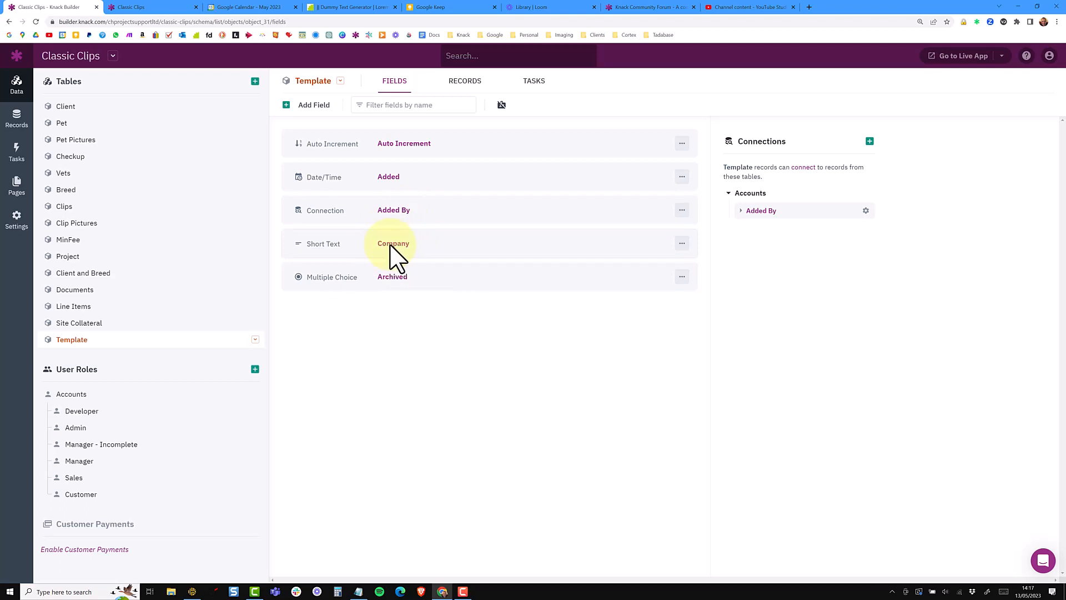
{"action": "left_click", "coordinate": [390, 277]}
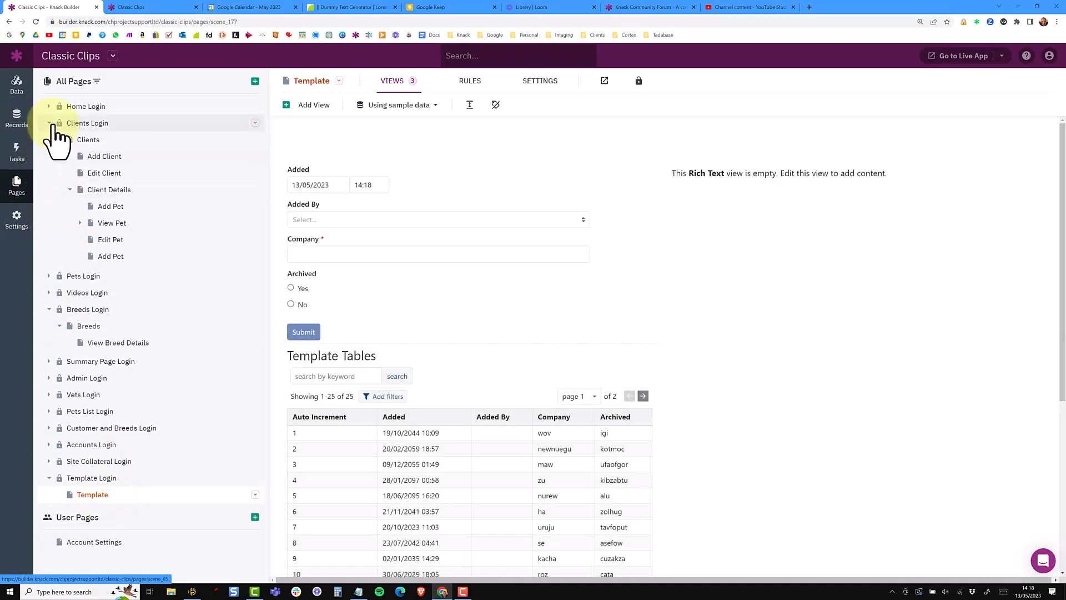
Collapse the Clients Login and Breeds Login page groups and select the Template page under Template Login
{"action": "left_click", "coordinate": [49, 124]}
{"action": "left_click", "coordinate": [49, 173]}
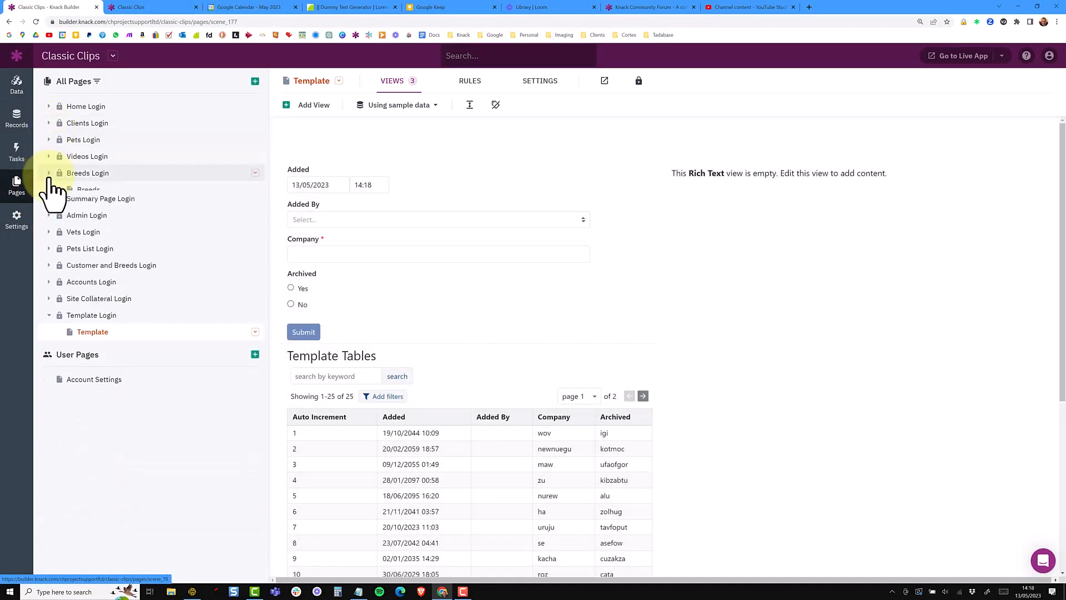
{"action": "left_click", "coordinate": [103, 324]}
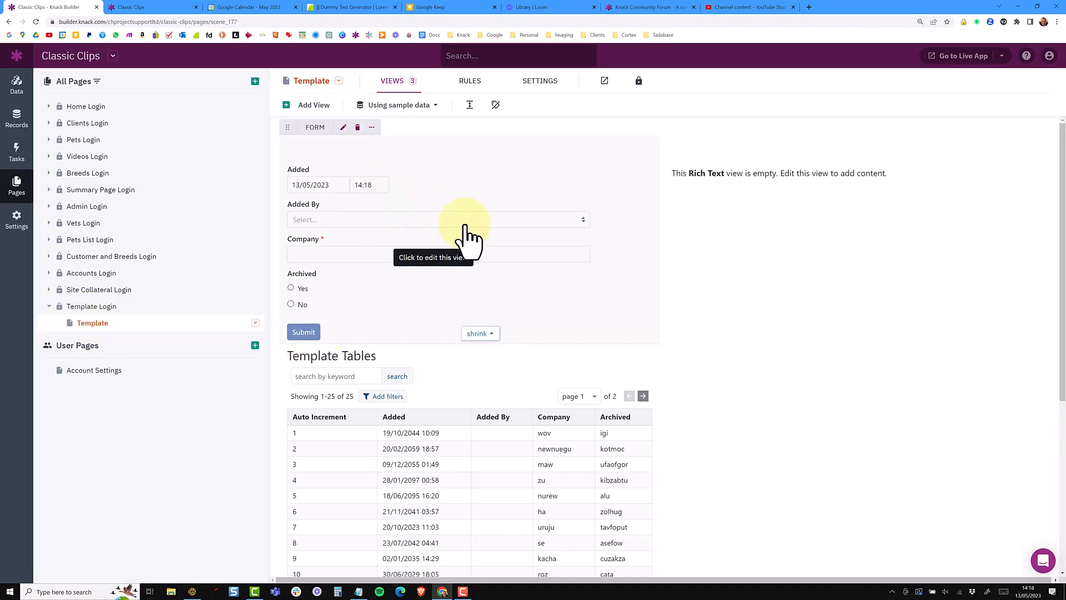
Delete the existing form view from the Template page
{"action": "left_click", "coordinate": [428, 225]}
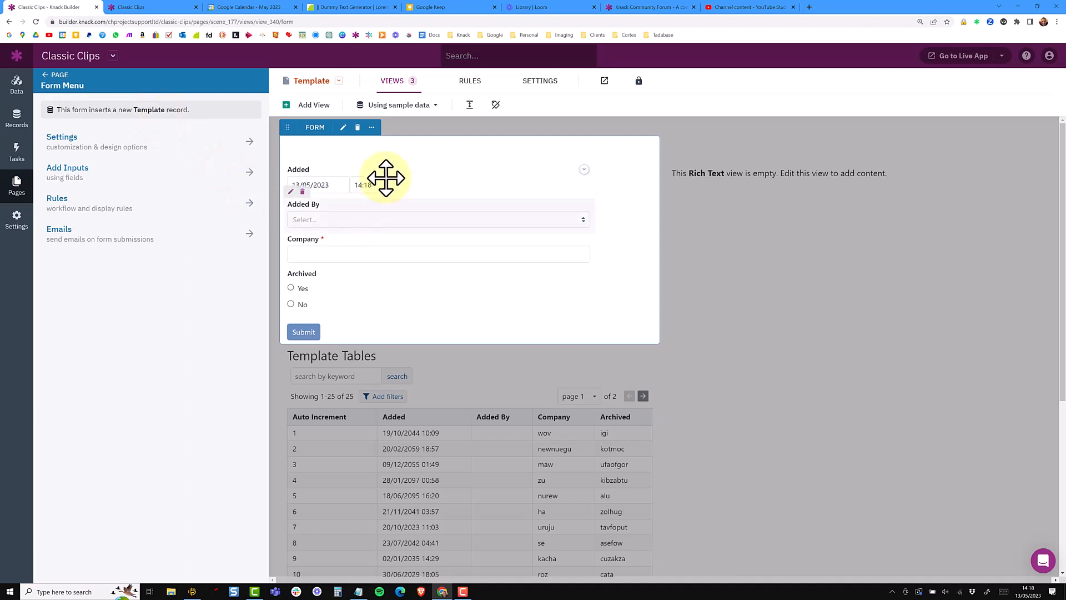
{"action": "left_click", "coordinate": [357, 127]}
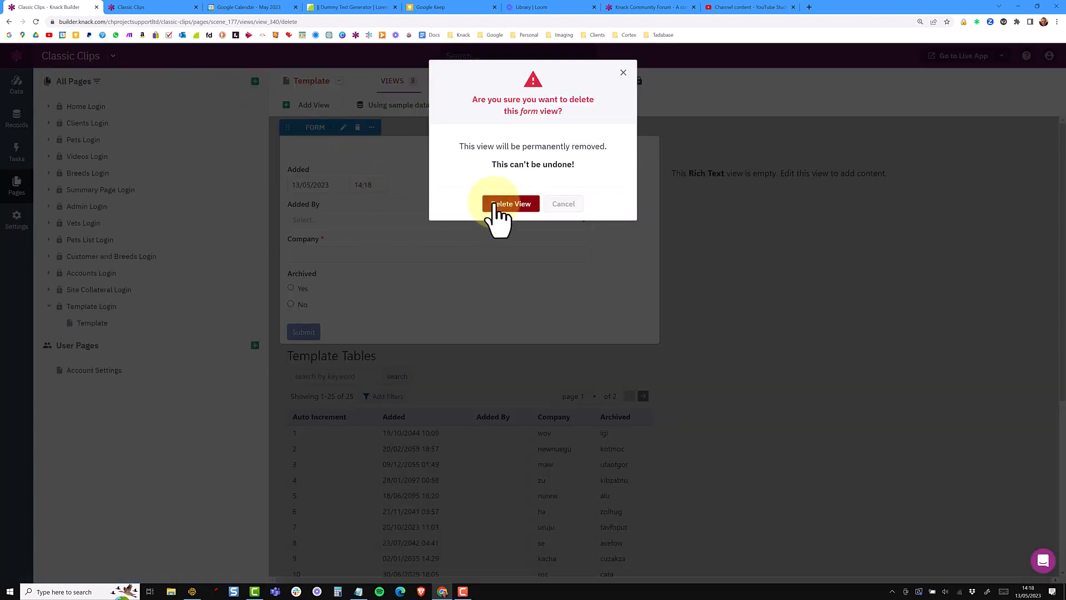
{"action": "left_click", "coordinate": [495, 205]}
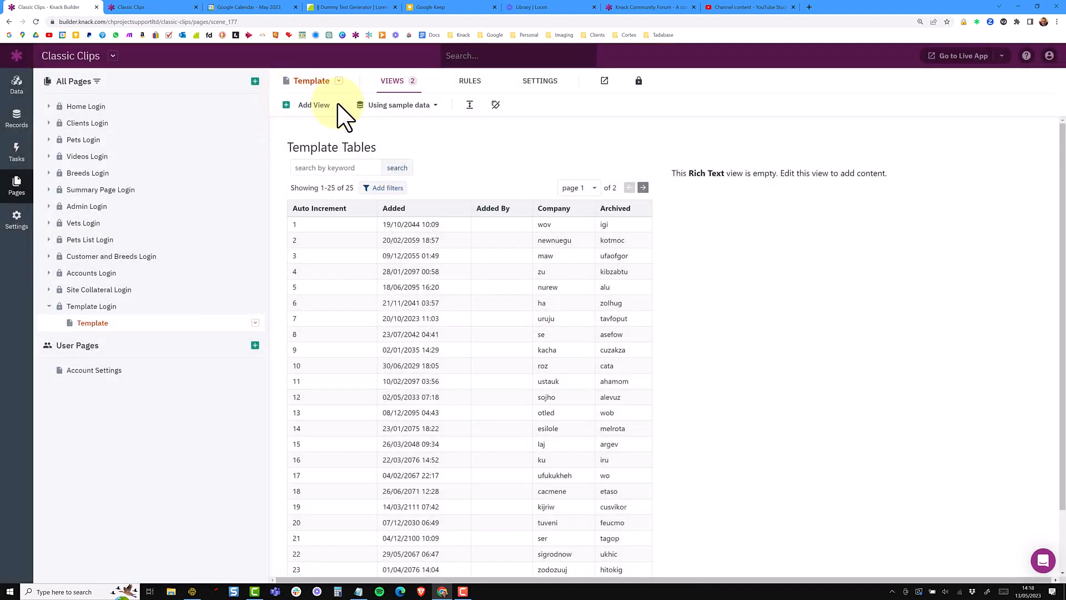
Add a form view that inserts a new Template record and move it above the Template Tables grid
{"action": "left_click", "coordinate": [309, 105]}
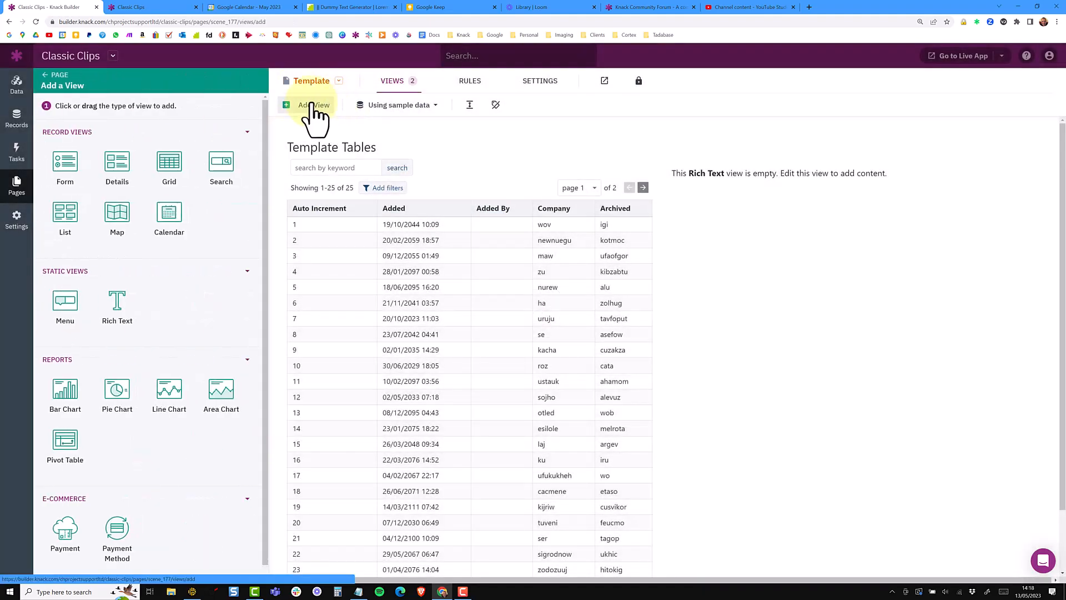
{"action": "left_click", "coordinate": [66, 166]}
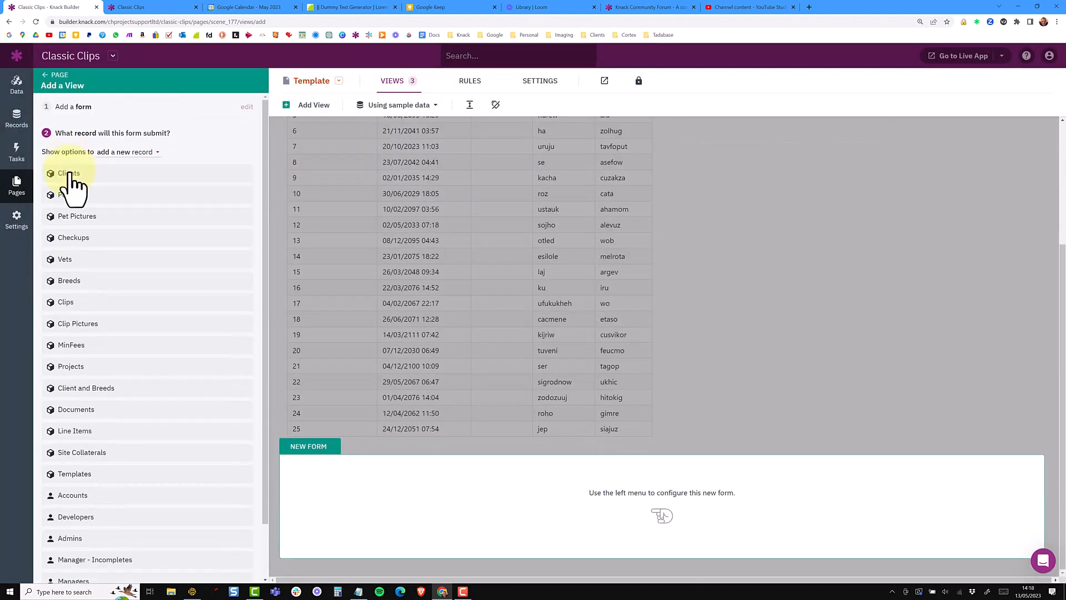
{"action": "left_click", "coordinate": [91, 477]}
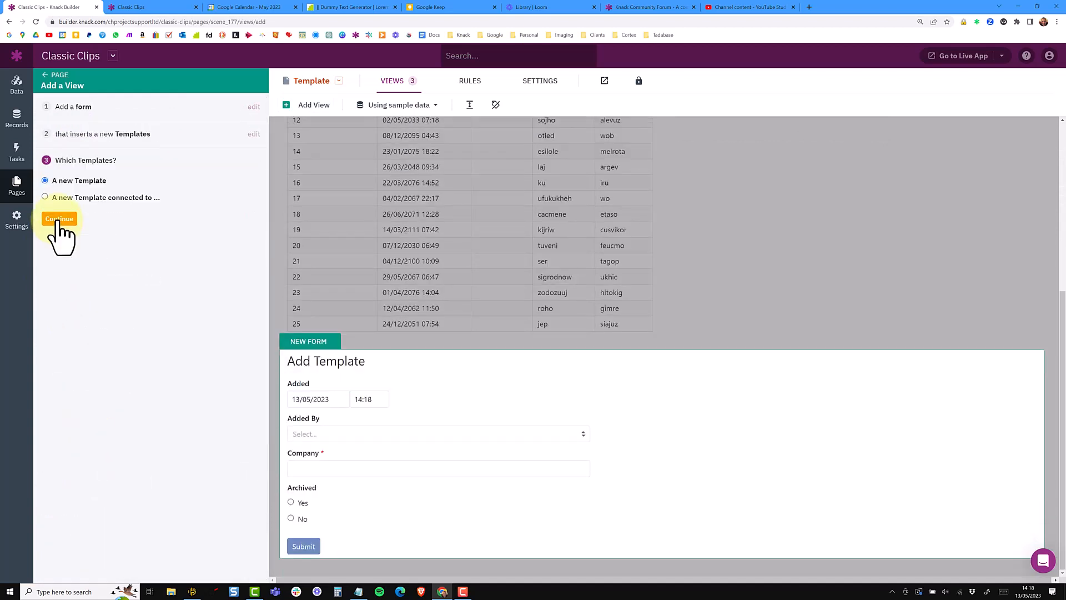
{"action": "left_click", "coordinate": [60, 218]}
{"action": "left_click", "coordinate": [65, 298]}
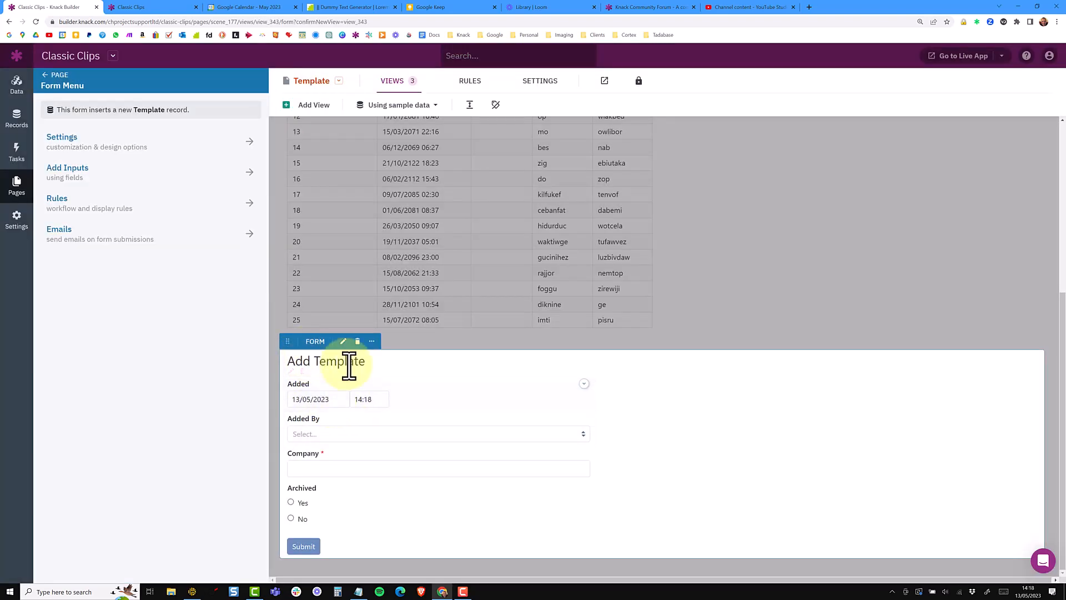
{"action": "left_click", "coordinate": [421, 329]}
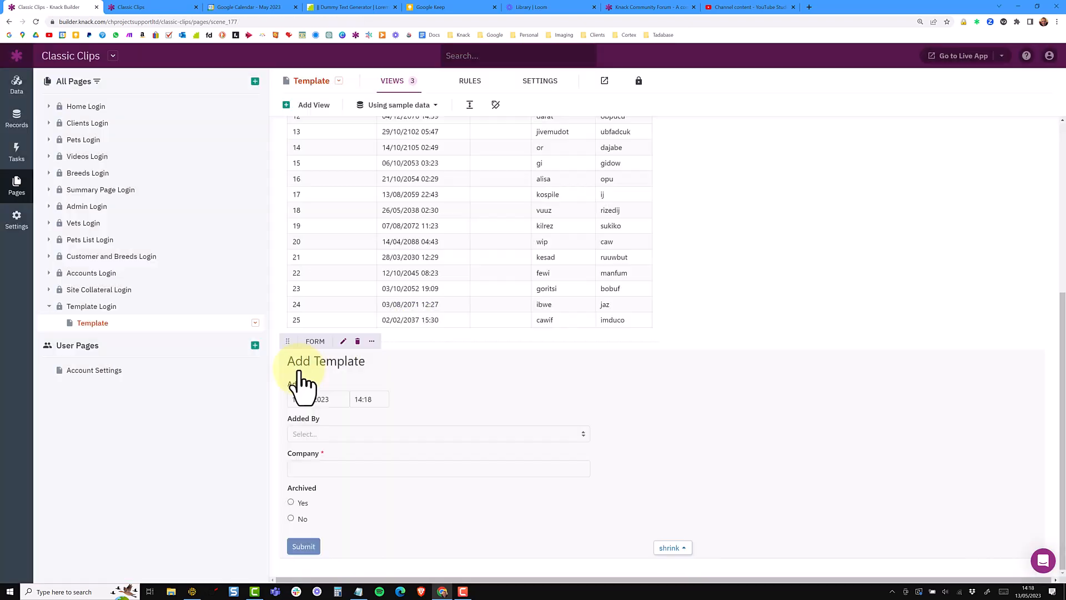
{"action": "left_click_drag", "start_coordinate": [284, 339], "coordinate": [301, 162]}
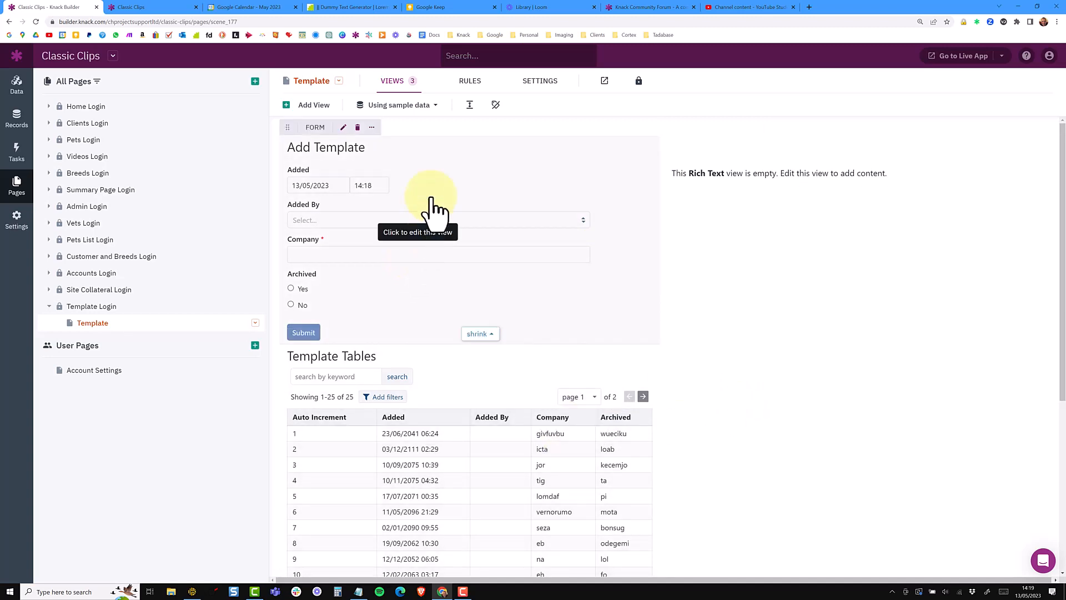
Remove the Added, Added By and Archived inputs from the new form, keeping only Company, and save the changes
{"action": "left_click", "coordinate": [439, 225]}
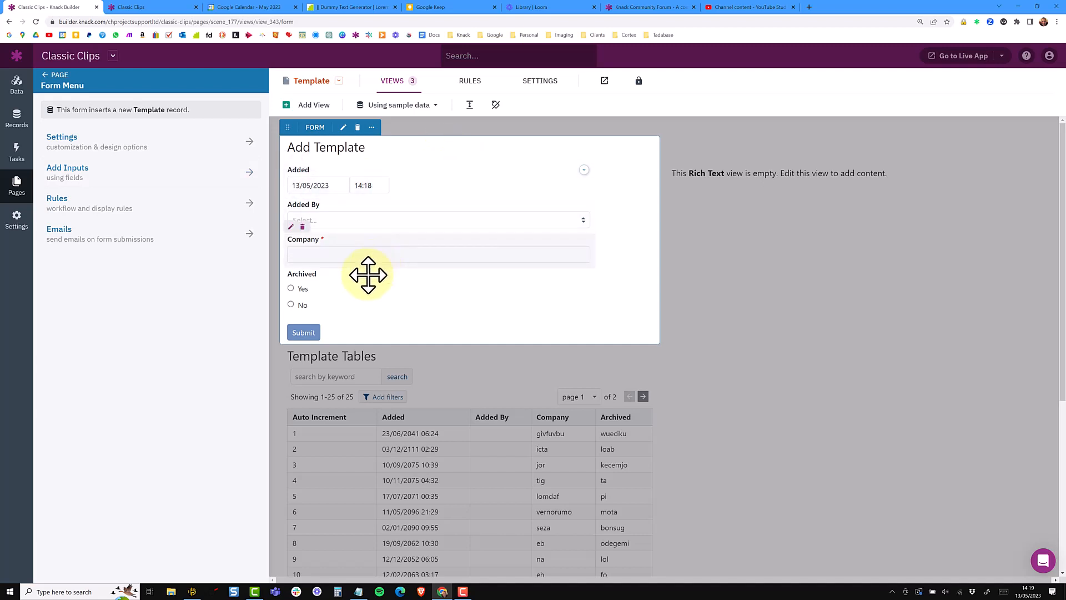
{"action": "left_click", "coordinate": [325, 176]}
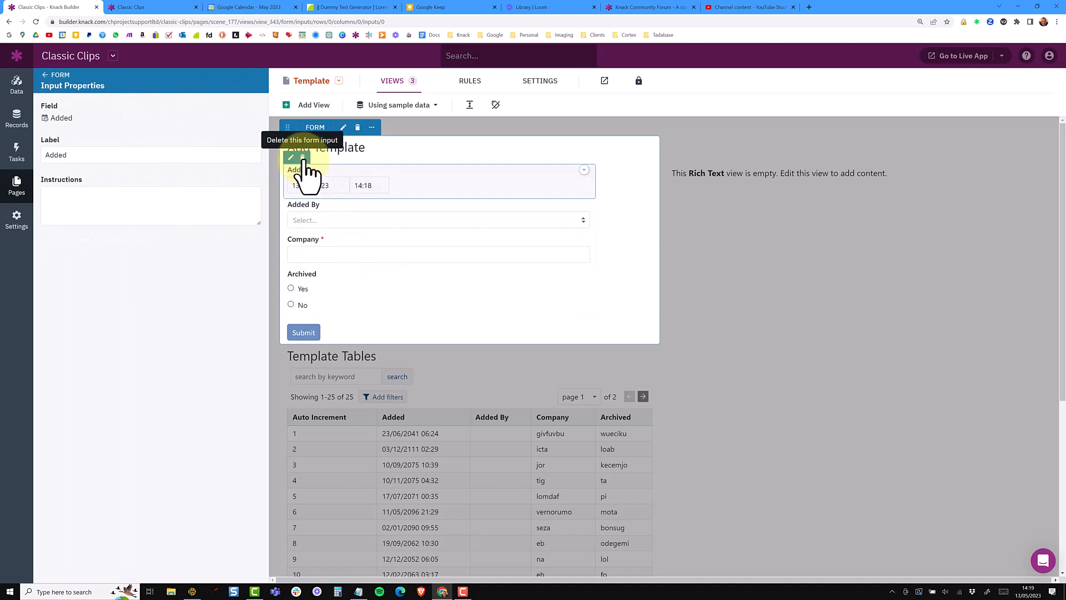
{"action": "left_click", "coordinate": [302, 158]}
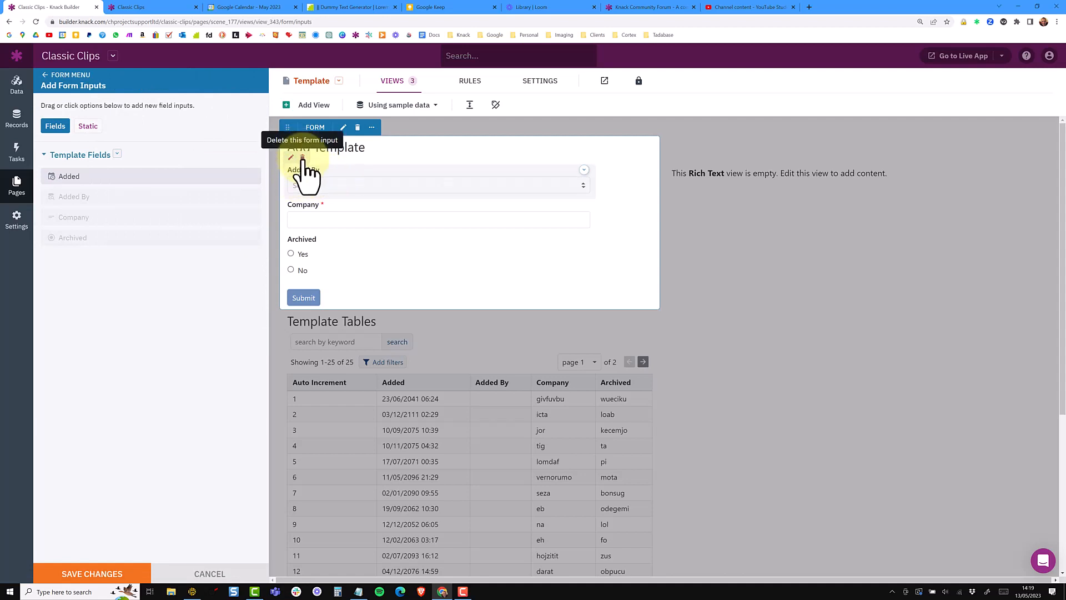
{"action": "left_click", "coordinate": [303, 158]}
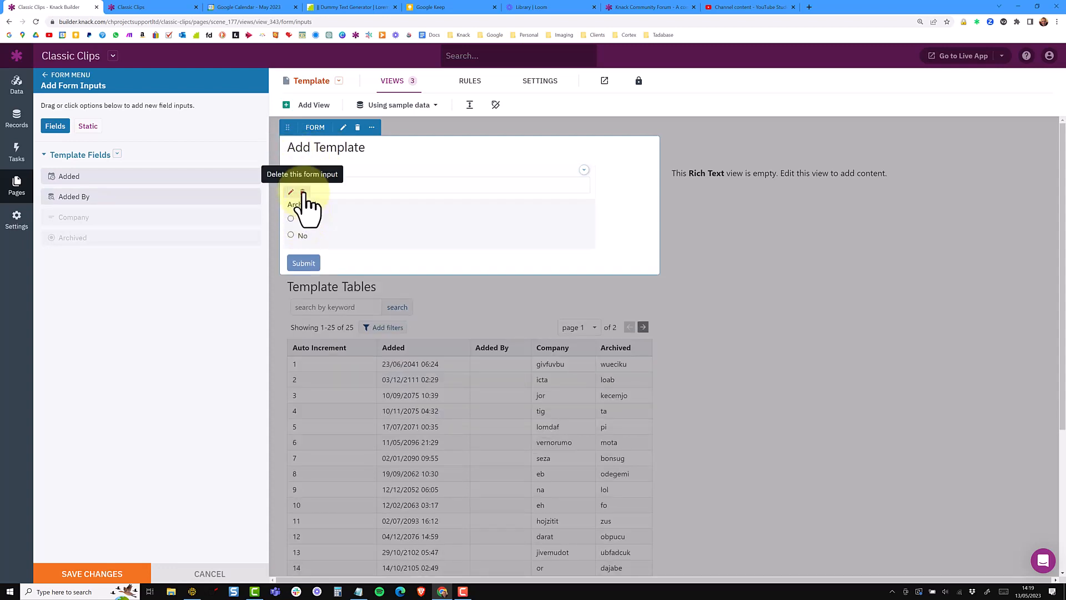
{"action": "left_click", "coordinate": [303, 192]}
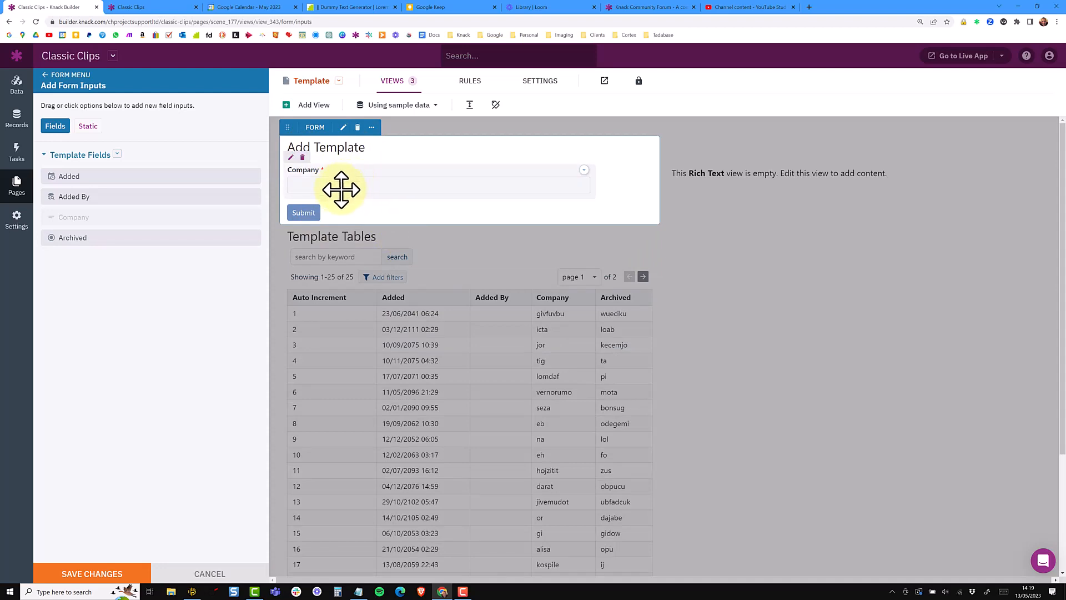
{"action": "left_click", "coordinate": [108, 576]}
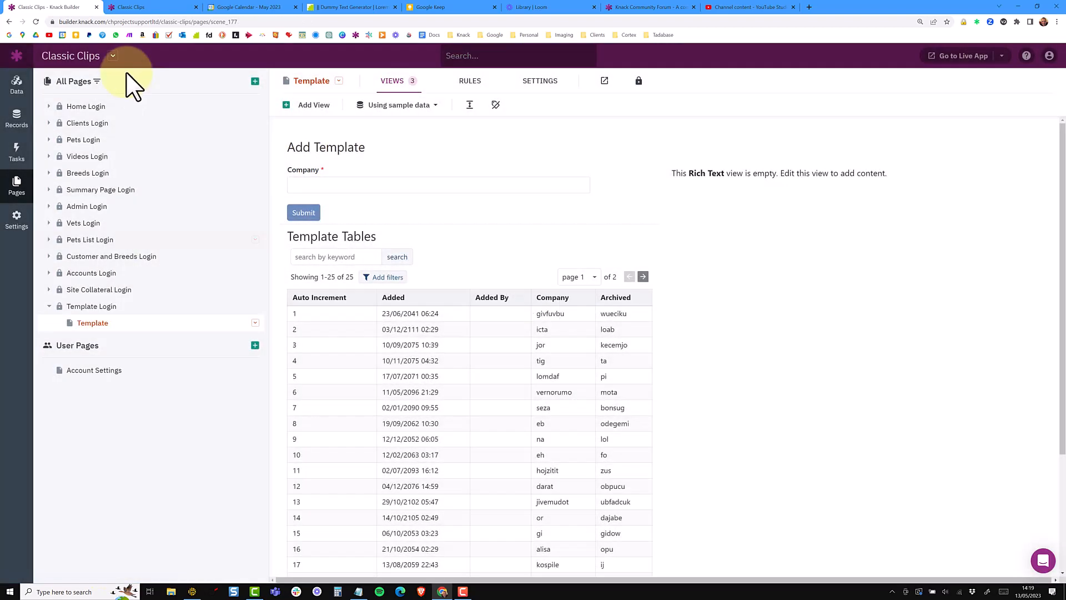
Switch to the live Classic Clips app, reload the Template page and check the form and its Add Template heading
{"action": "left_click", "coordinate": [137, 8]}
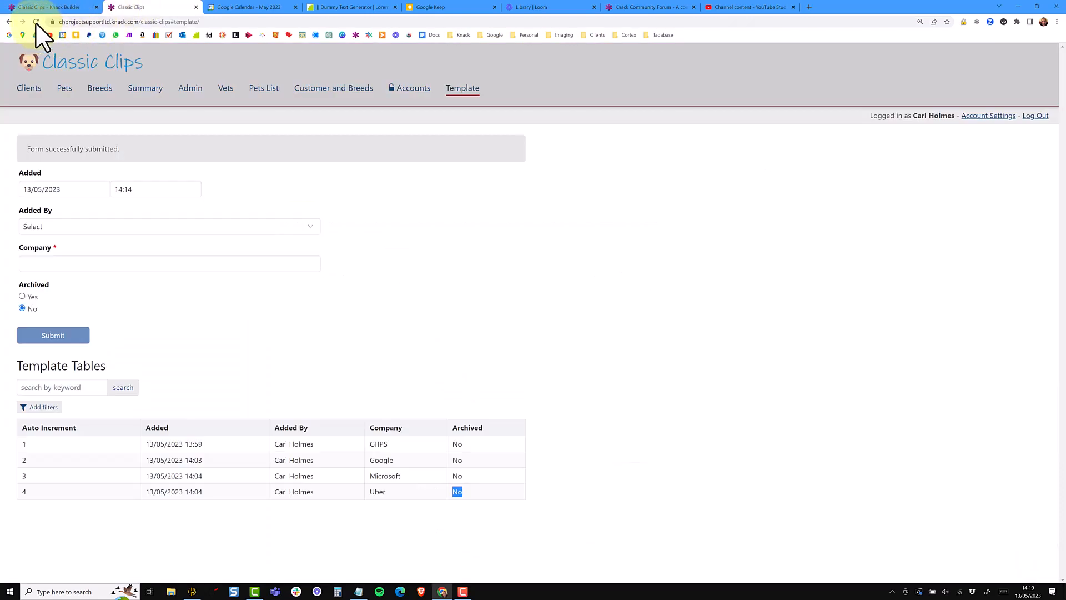
{"action": "left_click", "coordinate": [36, 22]}
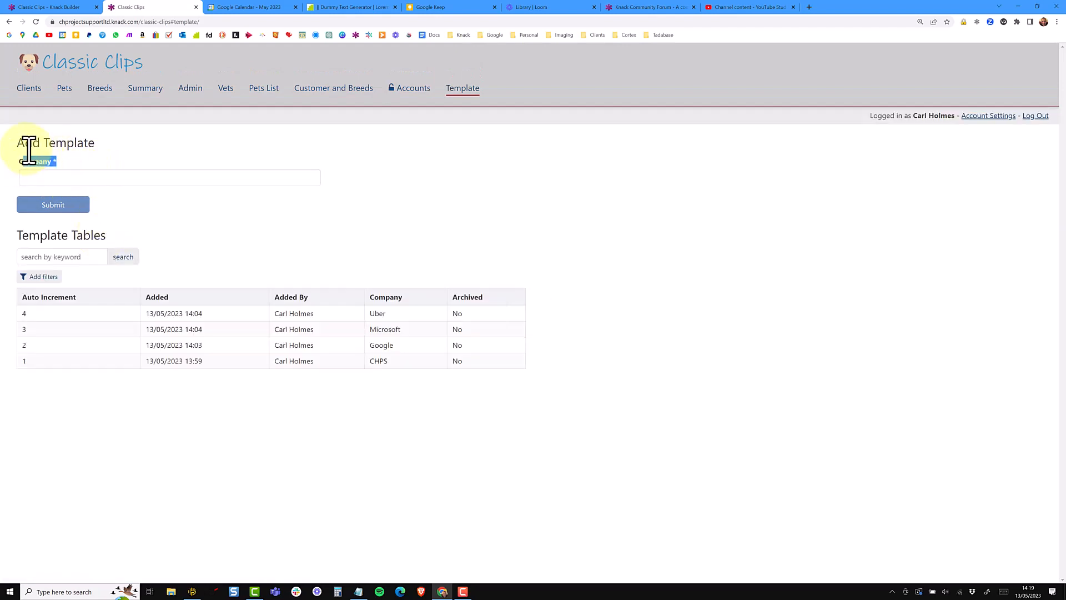
{"action": "triple_click", "coordinate": [78, 143]}
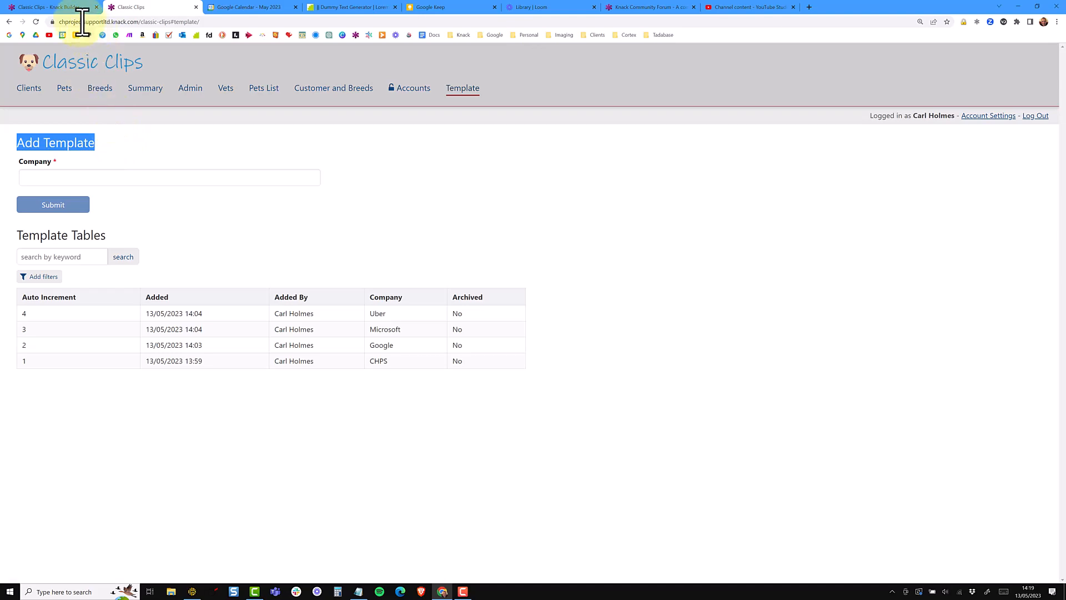
Return to the Knack builder, clear the Add Template title in the form's settings and save the changes
{"action": "left_click", "coordinate": [67, 8]}
{"action": "left_click", "coordinate": [343, 177]}
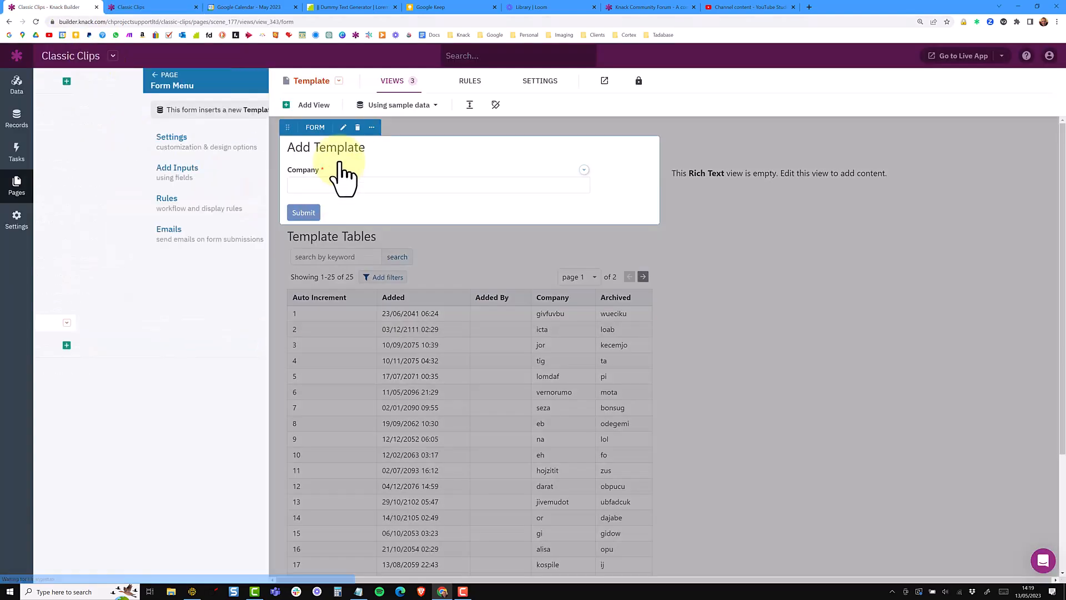
{"action": "left_click", "coordinate": [87, 143]}
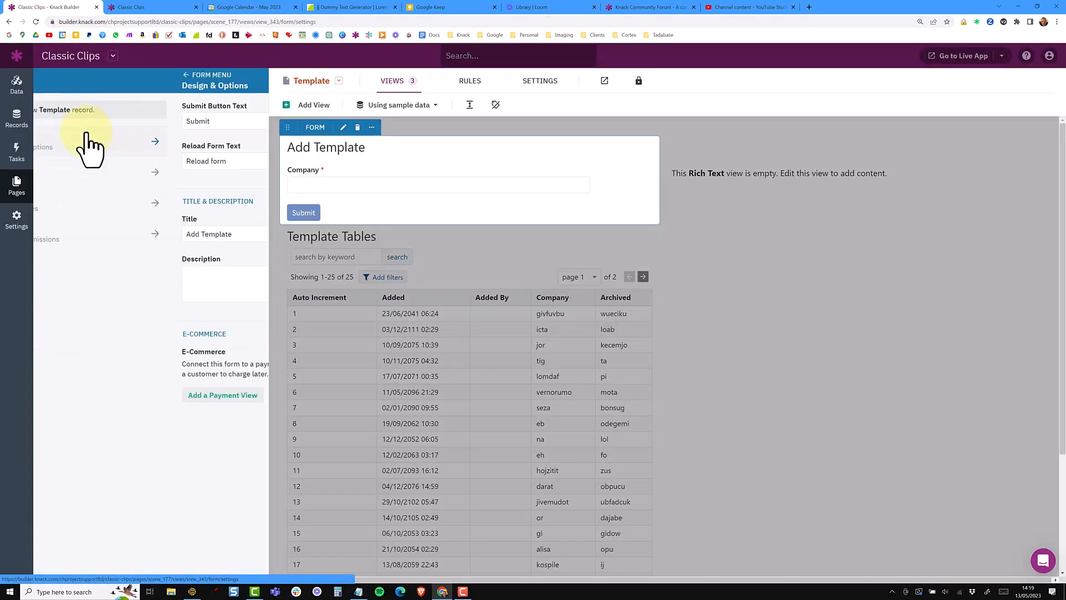
{"action": "left_click_drag", "start_coordinate": [100, 234], "coordinate": [40, 232]}
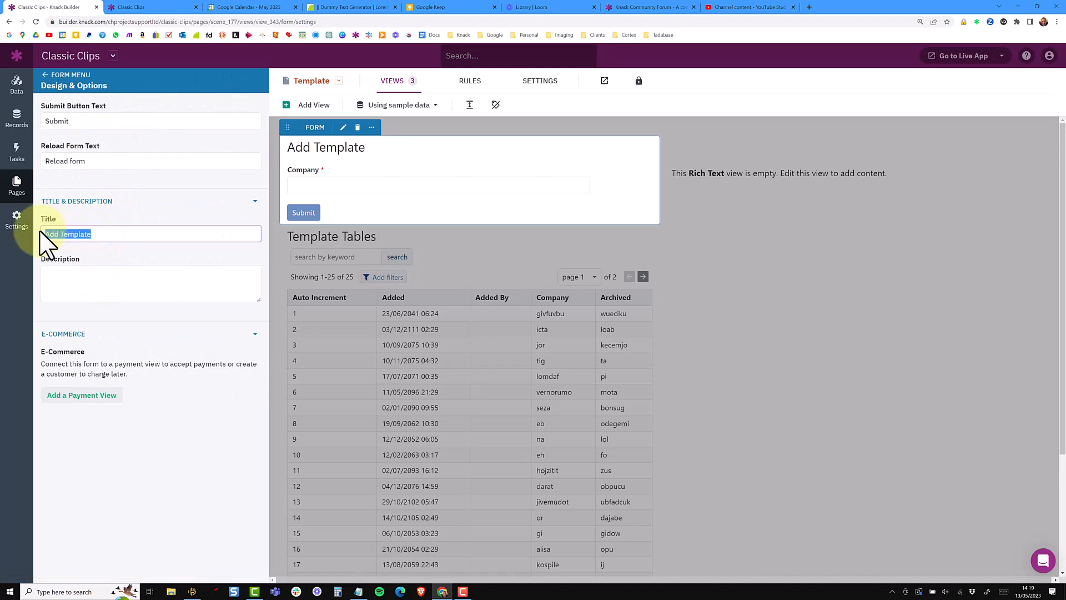
{"action": "key", "text": "BackSpace"}
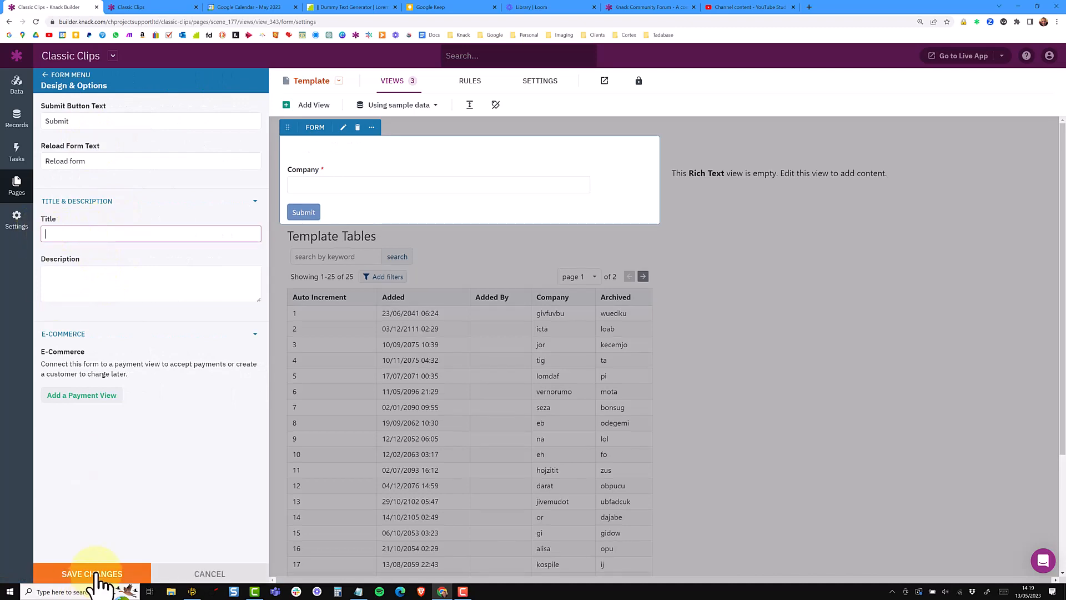
{"action": "left_click", "coordinate": [94, 580]}
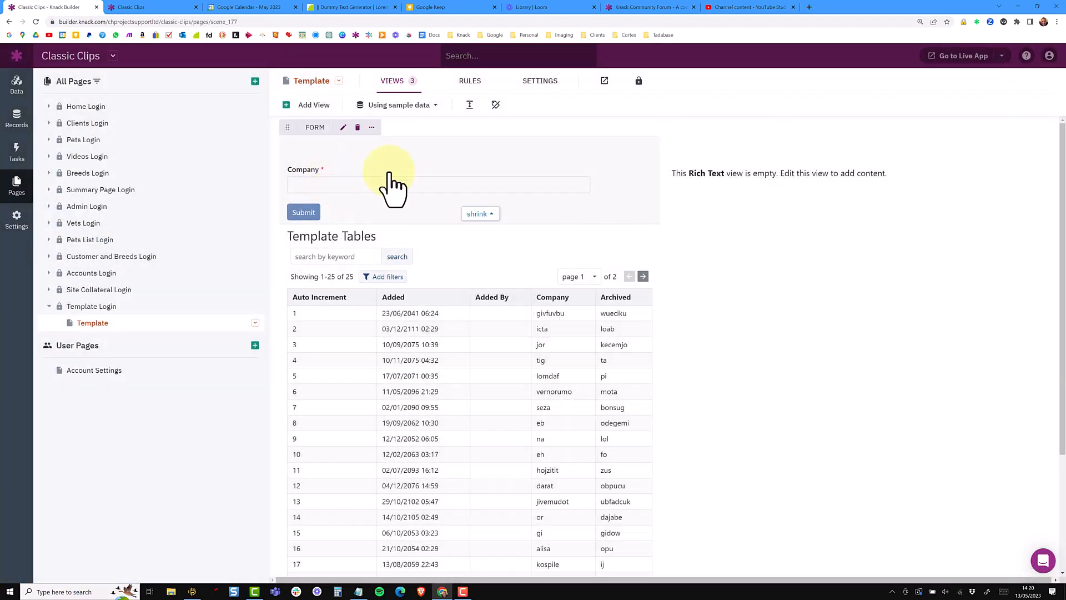
Set the form's submit rule to show the confirmation message and automatically reload the form
{"action": "left_click", "coordinate": [397, 171]}
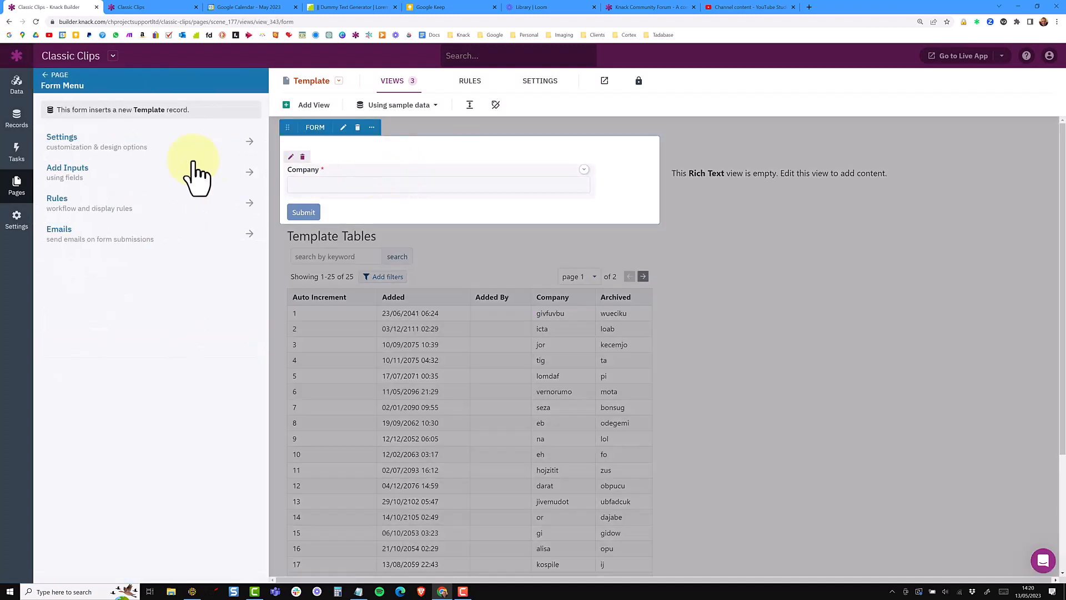
{"action": "left_click", "coordinate": [89, 214]}
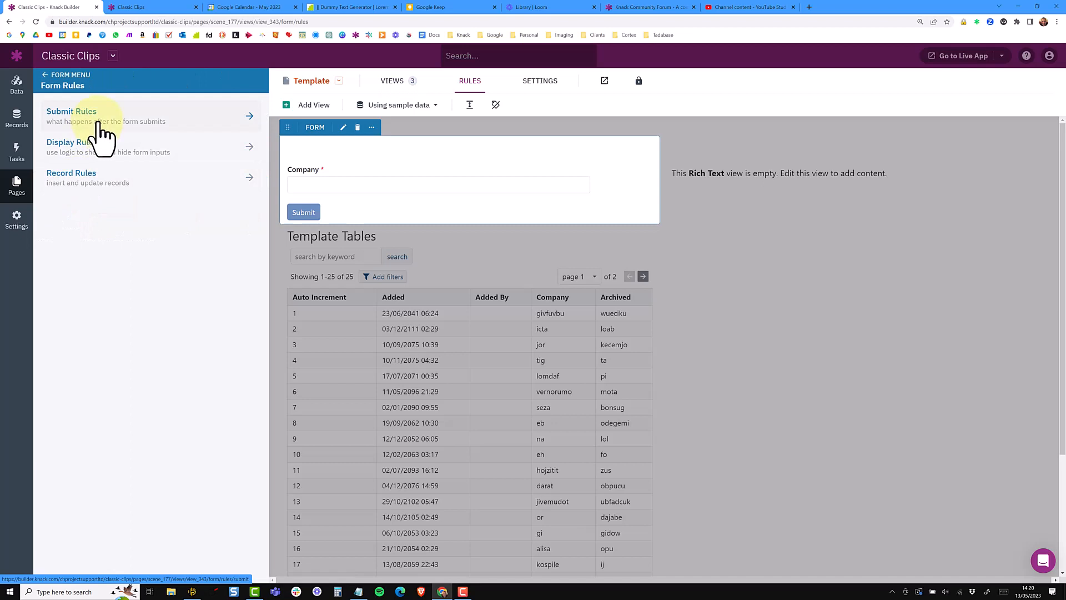
{"action": "left_click", "coordinate": [102, 133]}
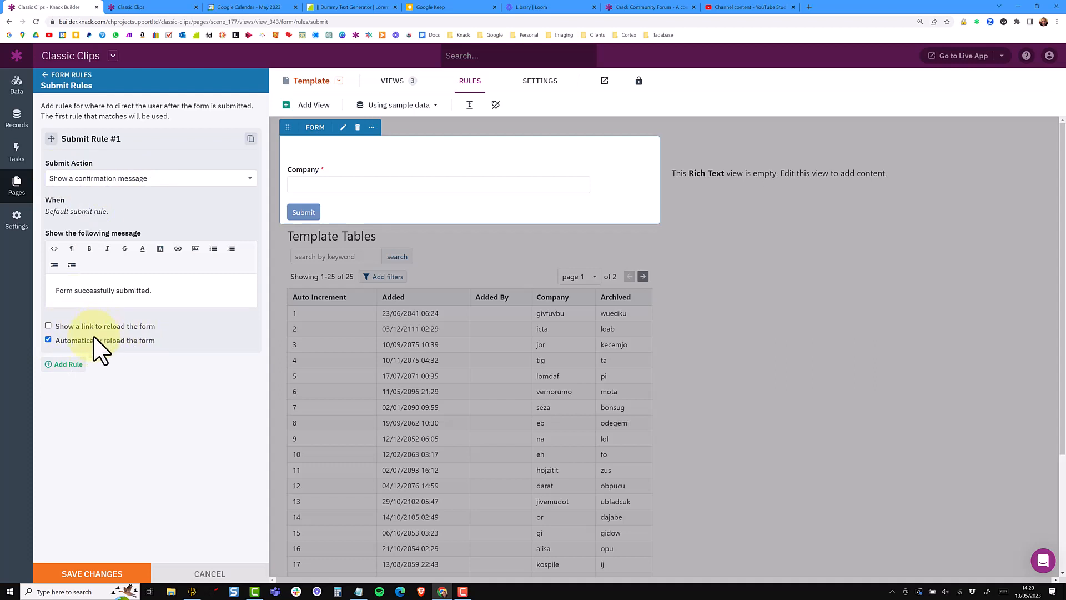
{"action": "left_click", "coordinate": [48, 78]}
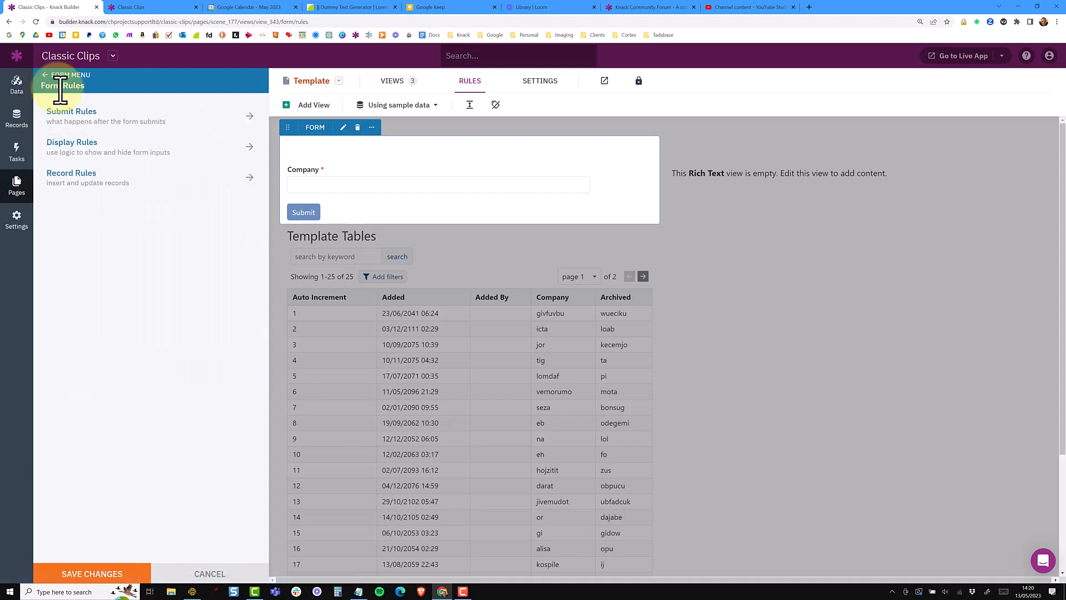
Add a record rule that updates this record on every submission, setting Added By to the logged-in Accounts
{"action": "left_click", "coordinate": [70, 176]}
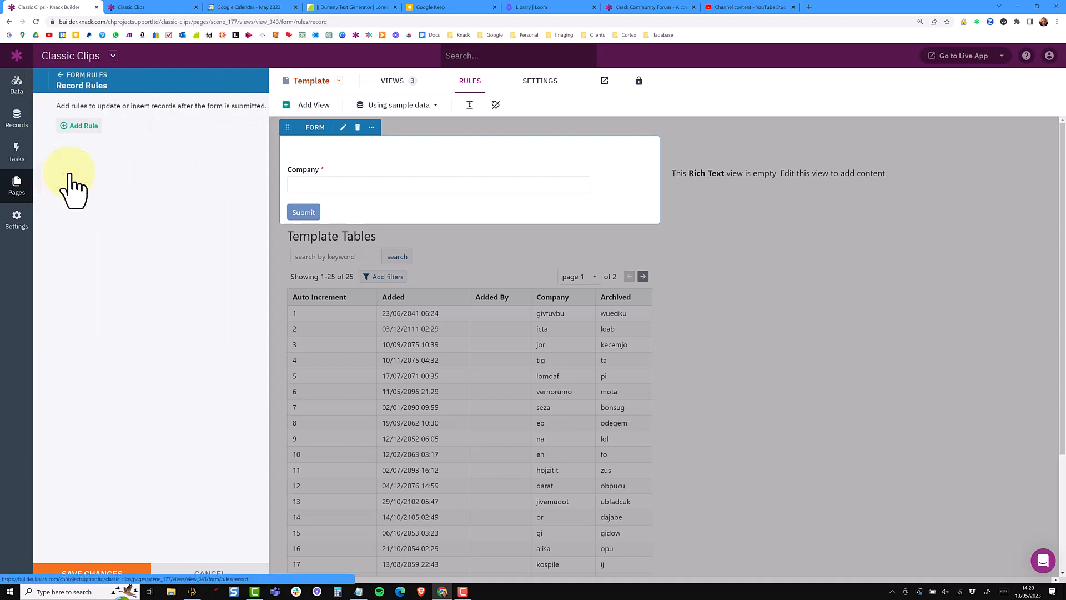
{"action": "left_click", "coordinate": [70, 126]}
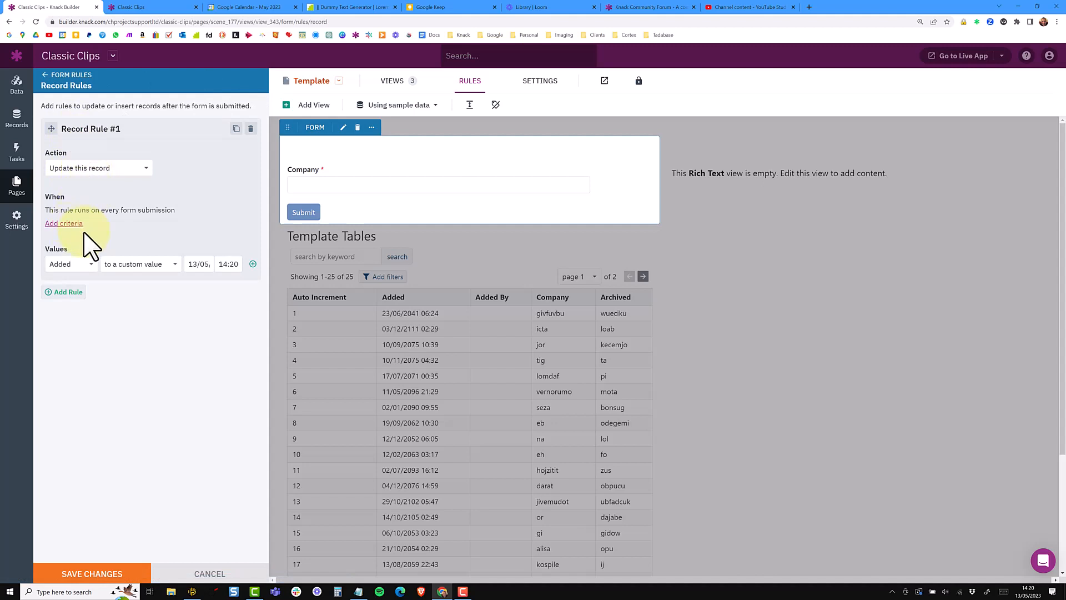
{"action": "left_click", "coordinate": [82, 272]}
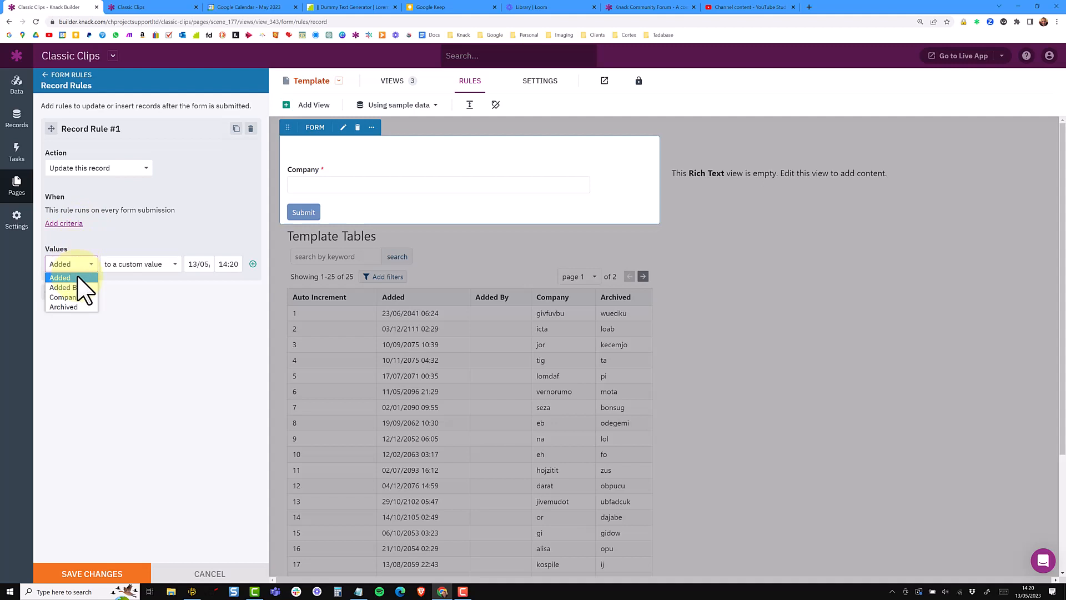
{"action": "left_click", "coordinate": [79, 286]}
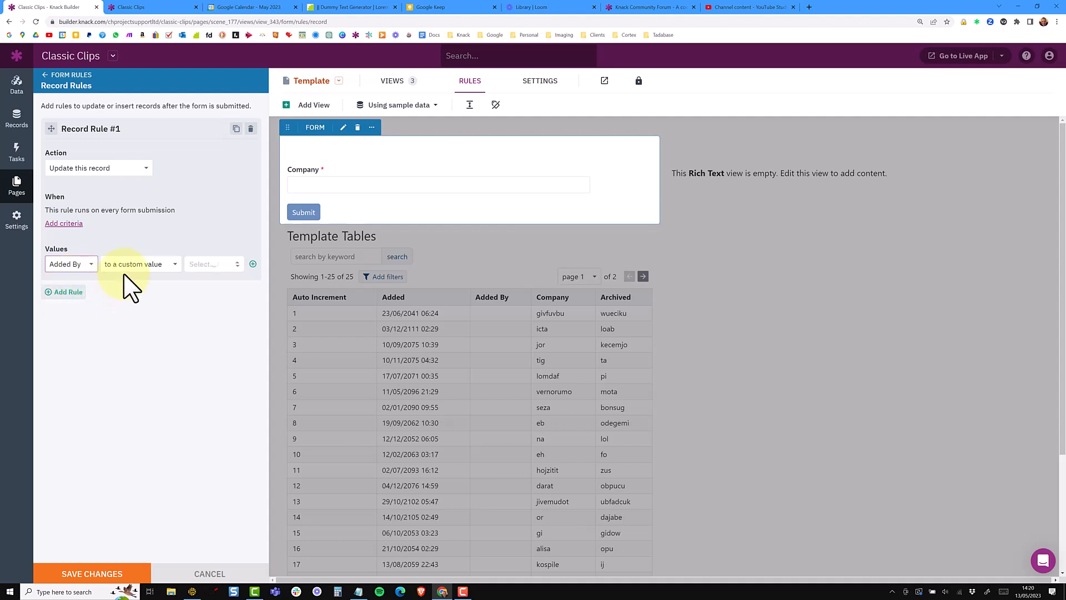
{"action": "left_click", "coordinate": [136, 265]}
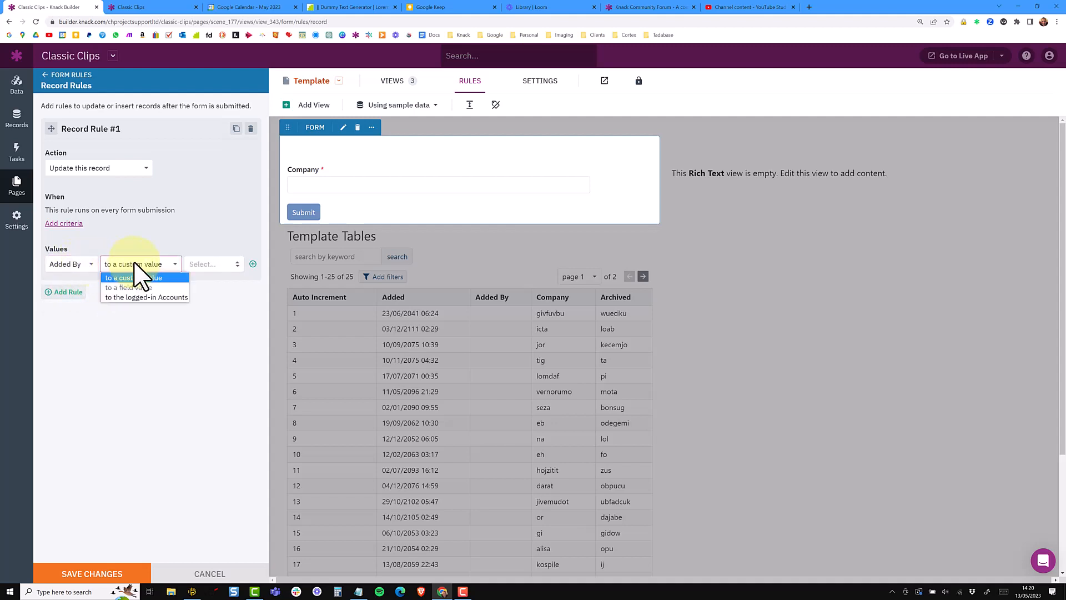
{"action": "left_click", "coordinate": [153, 298]}
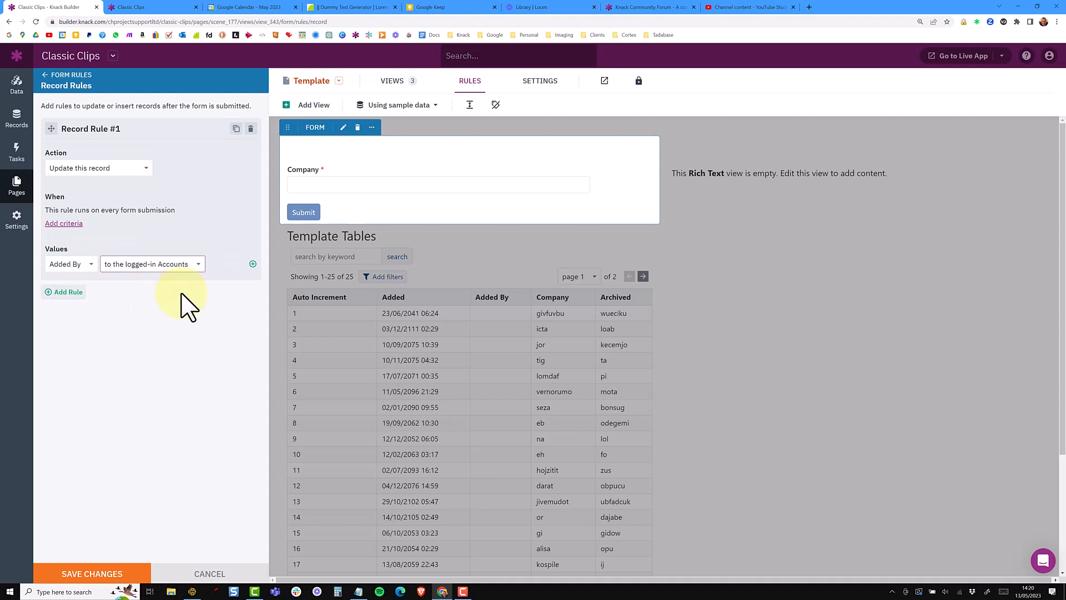
{"action": "left_click", "coordinate": [253, 264]}
{"action": "left_click", "coordinate": [80, 284]}
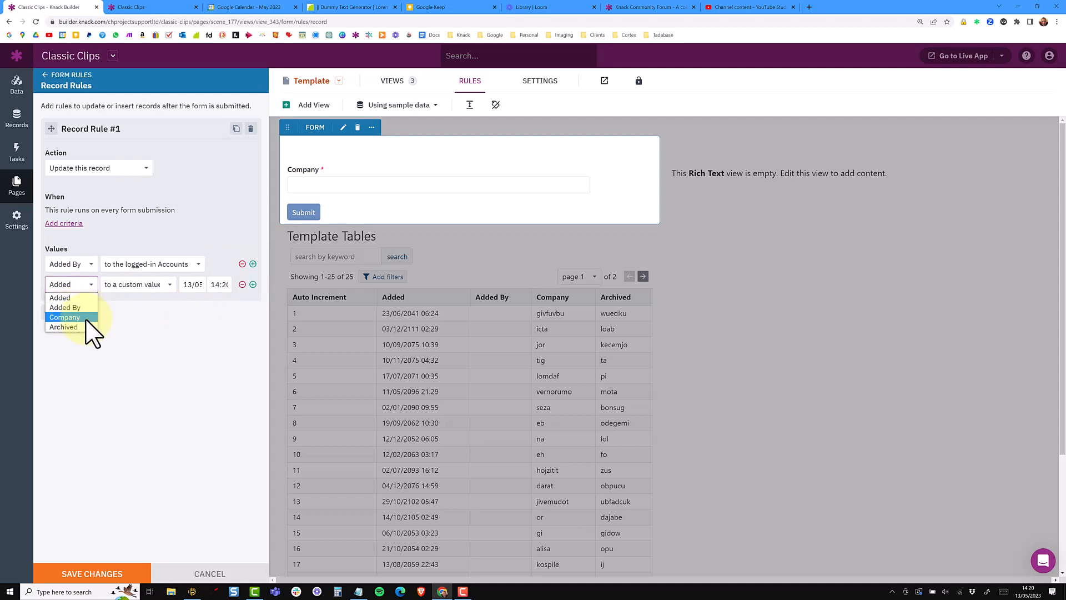
{"action": "left_click", "coordinate": [242, 284]}
Save the form's rule changes, switch to the live Classic Clips app and reload the Template page
{"action": "left_click", "coordinate": [111, 574]}
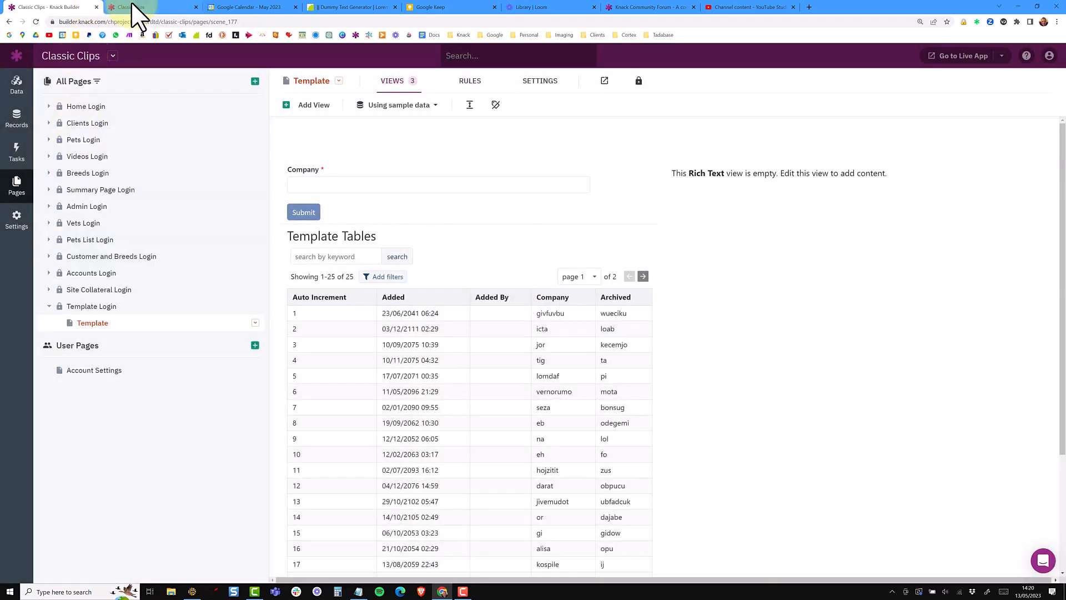
{"action": "left_click", "coordinate": [136, 7]}
{"action": "left_click", "coordinate": [36, 21]}
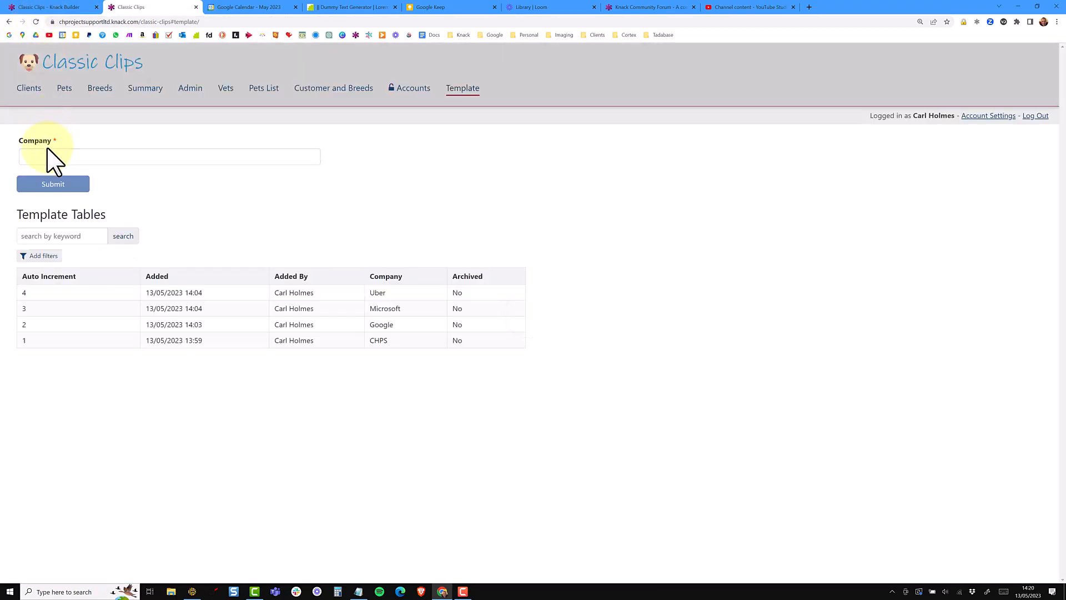
Submit a new record in the live Template form with Tesco as the company
{"action": "left_click", "coordinate": [63, 157]}
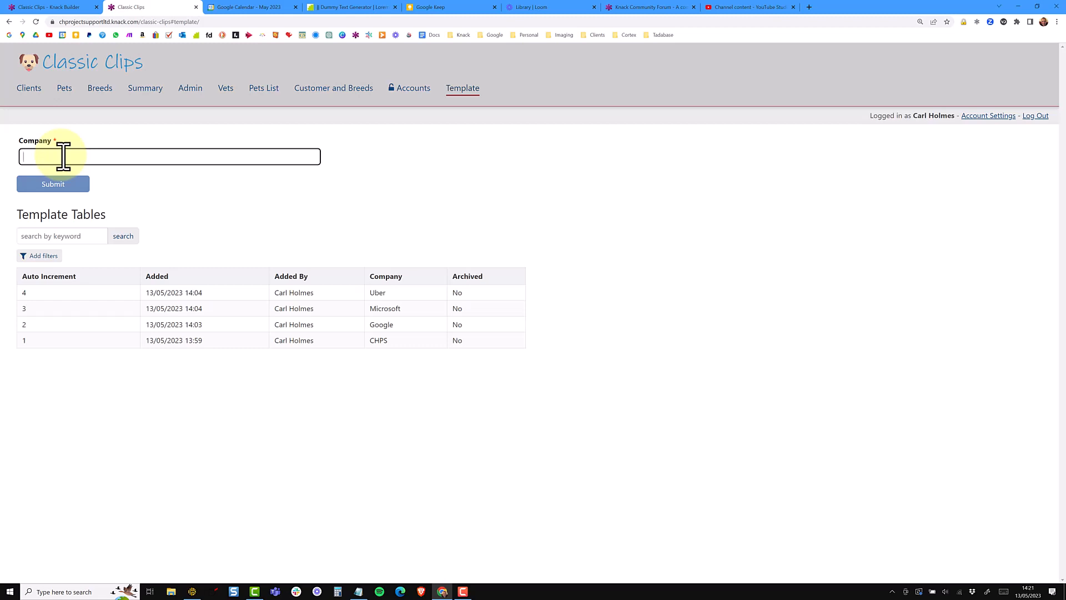
{"action": "key", "text": "Return"}
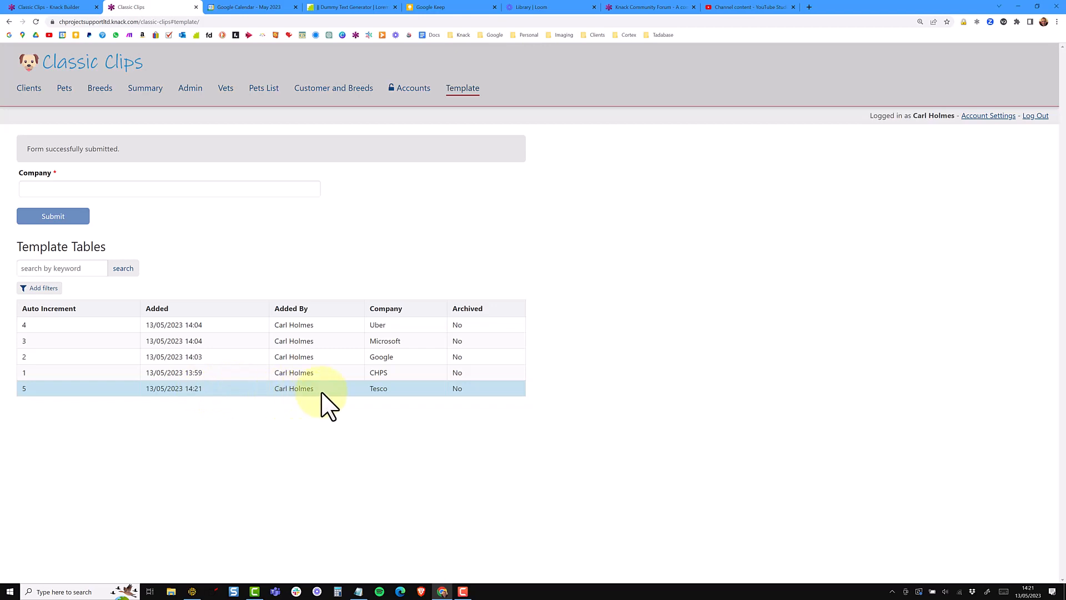
Compare the new Tesco row's Added By value with the logged-in account name and check its Archived value
{"action": "left_click_drag", "start_coordinate": [315, 389], "coordinate": [278, 391]}
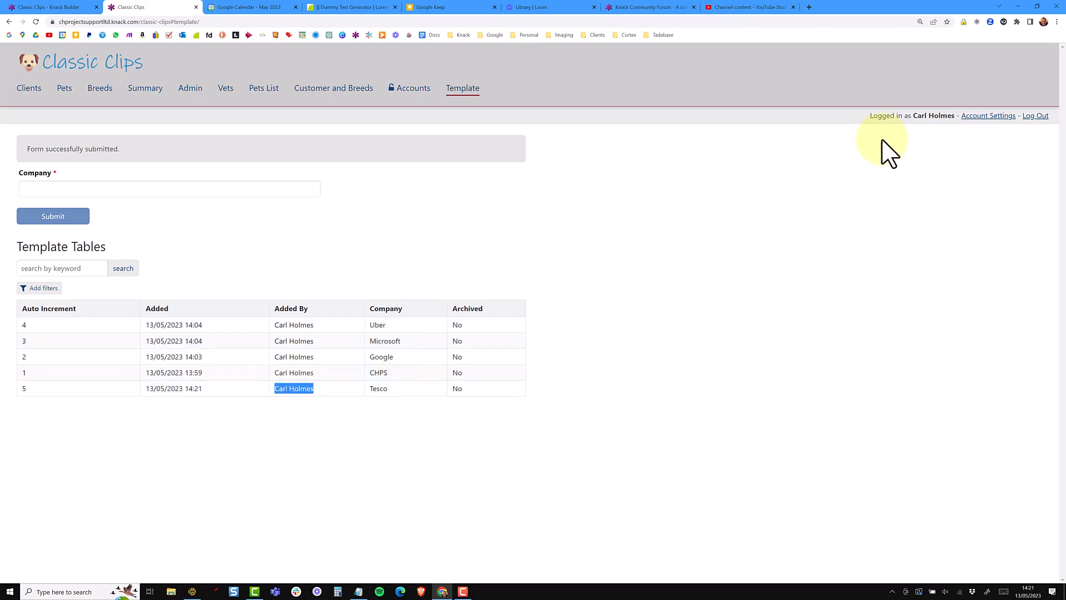
{"action": "left_click_drag", "start_coordinate": [908, 115], "coordinate": [952, 115]}
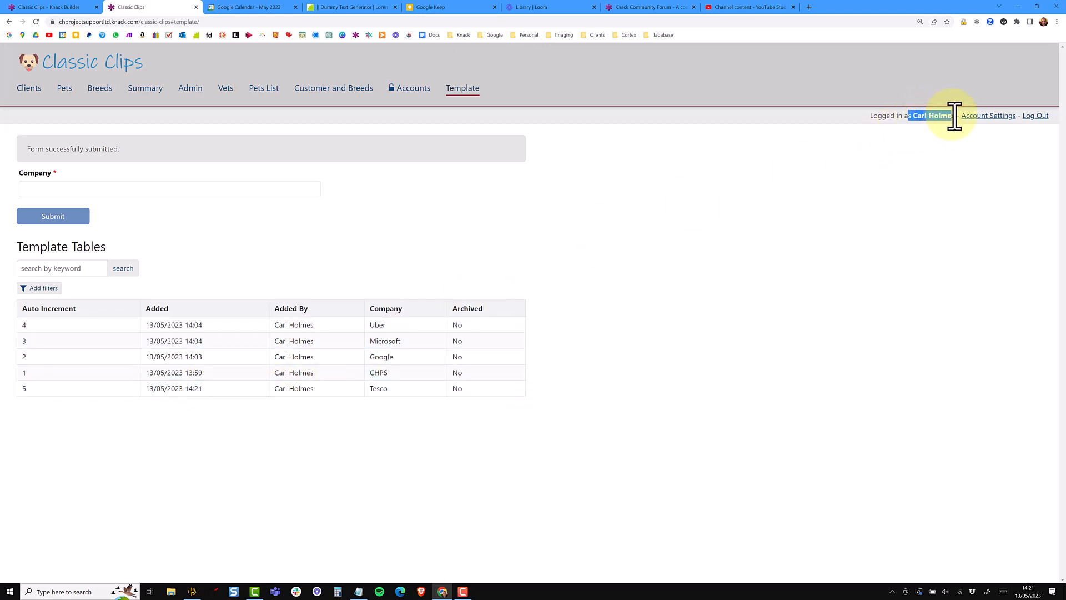
{"action": "left_click_drag", "start_coordinate": [469, 390], "coordinate": [457, 388]}
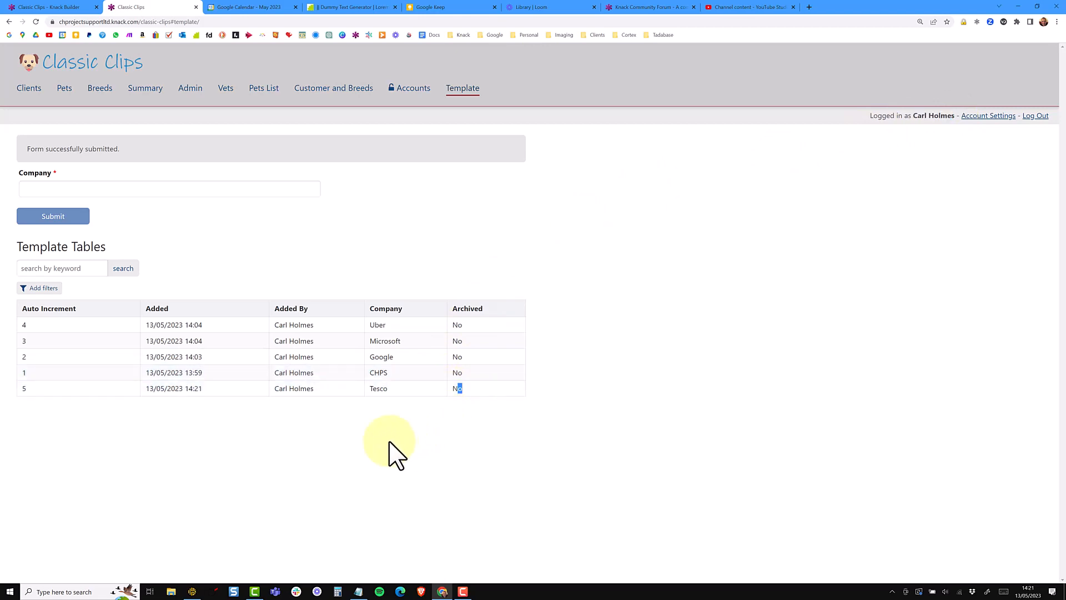
Switch back to the Knack Builder and add a new table from scratch named Equipment
{"action": "left_click", "coordinate": [63, 11]}
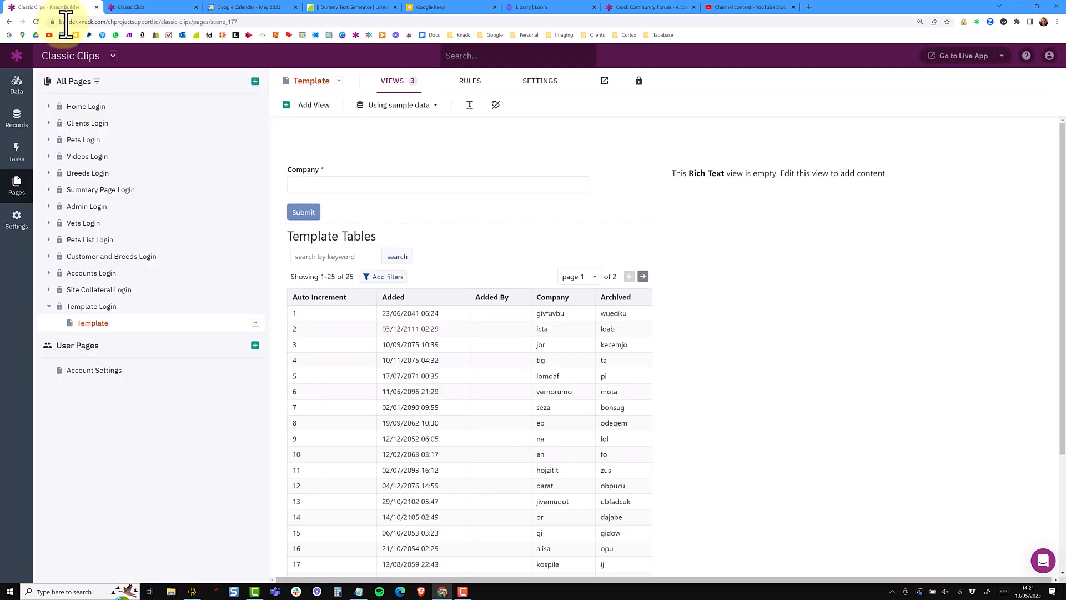
{"action": "left_click", "coordinate": [8, 129]}
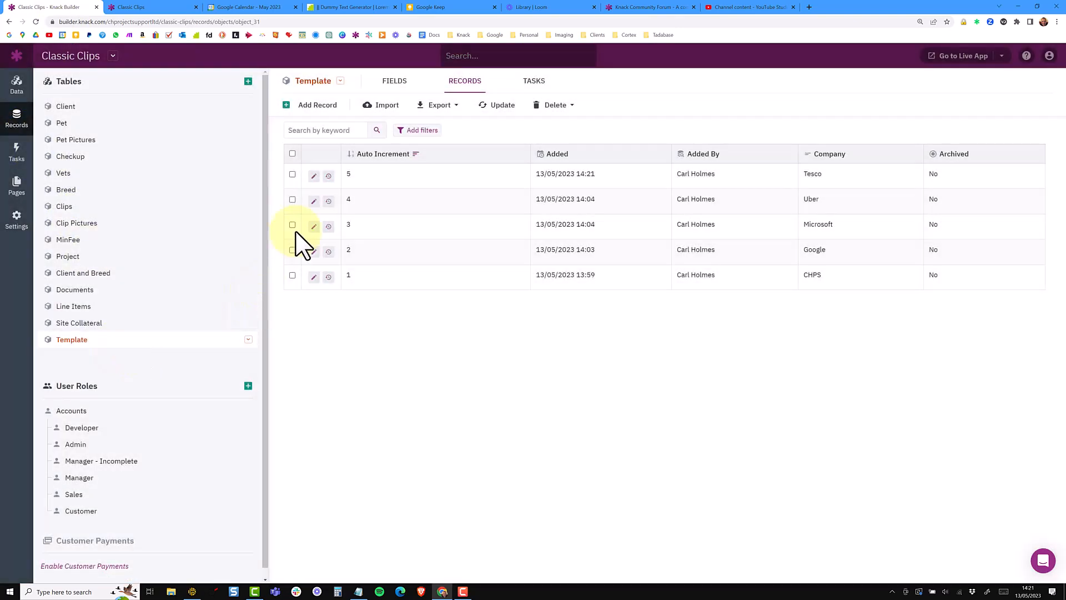
{"action": "left_click", "coordinate": [248, 81]}
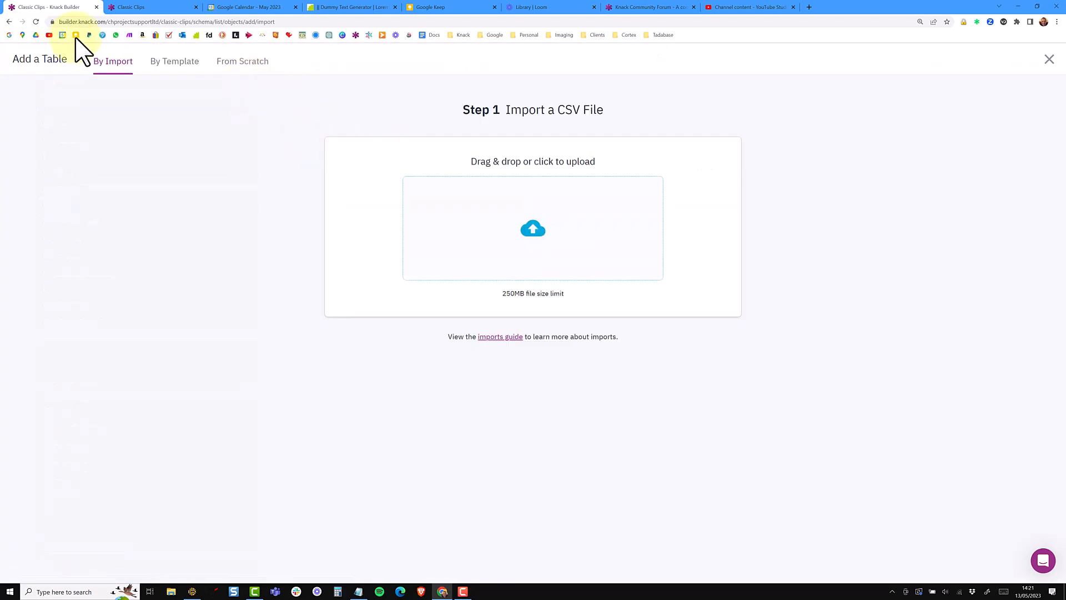
{"action": "left_click", "coordinate": [242, 62]}
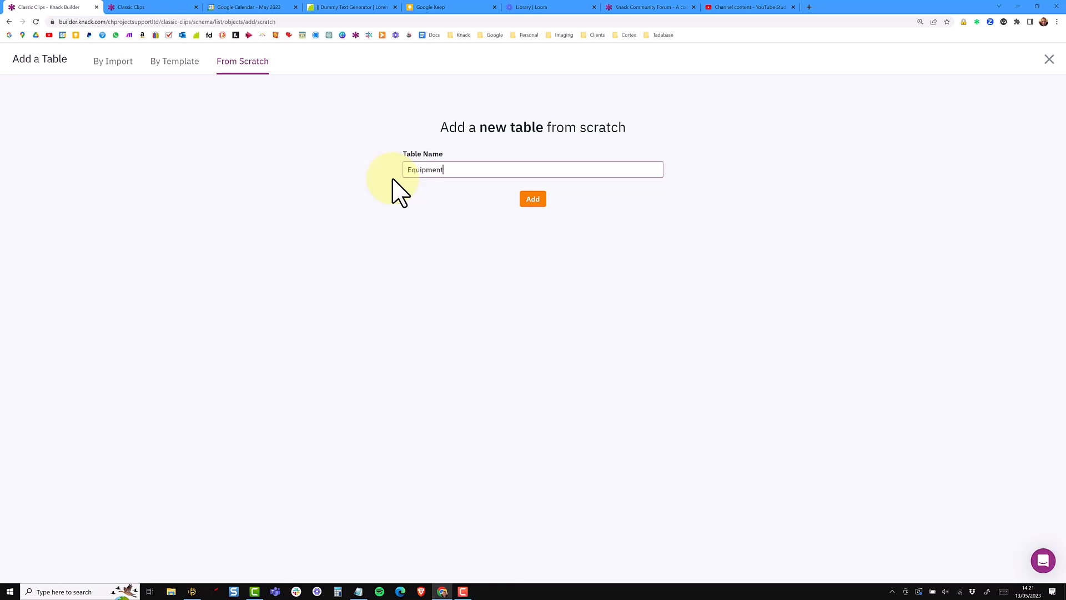
{"action": "left_click", "coordinate": [522, 198]}
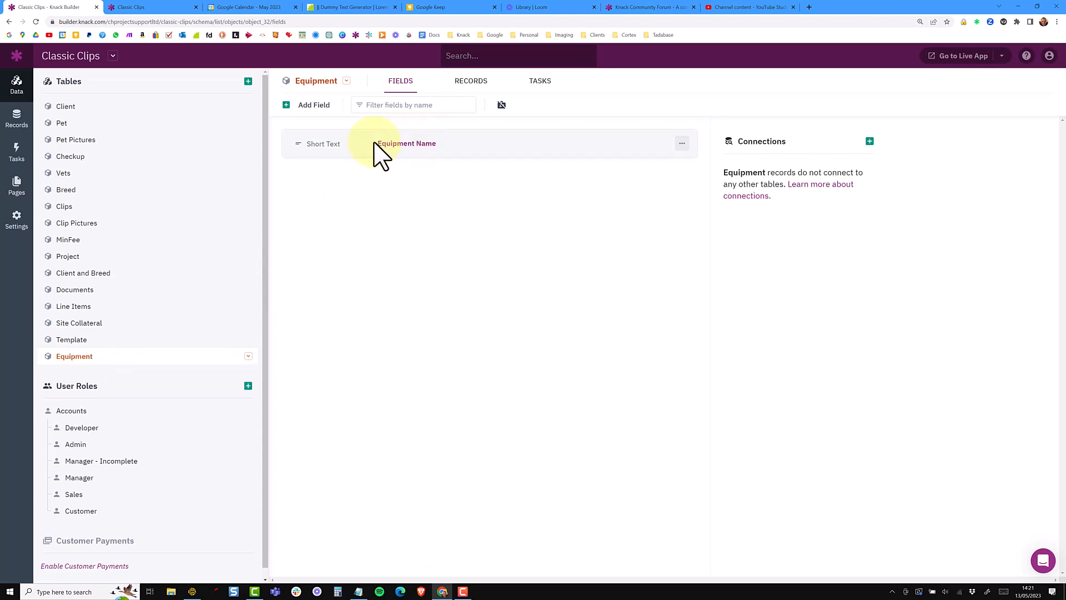
Add an Auto Increment field to the Equipment table, keeping its default name
{"action": "left_click", "coordinate": [314, 106]}
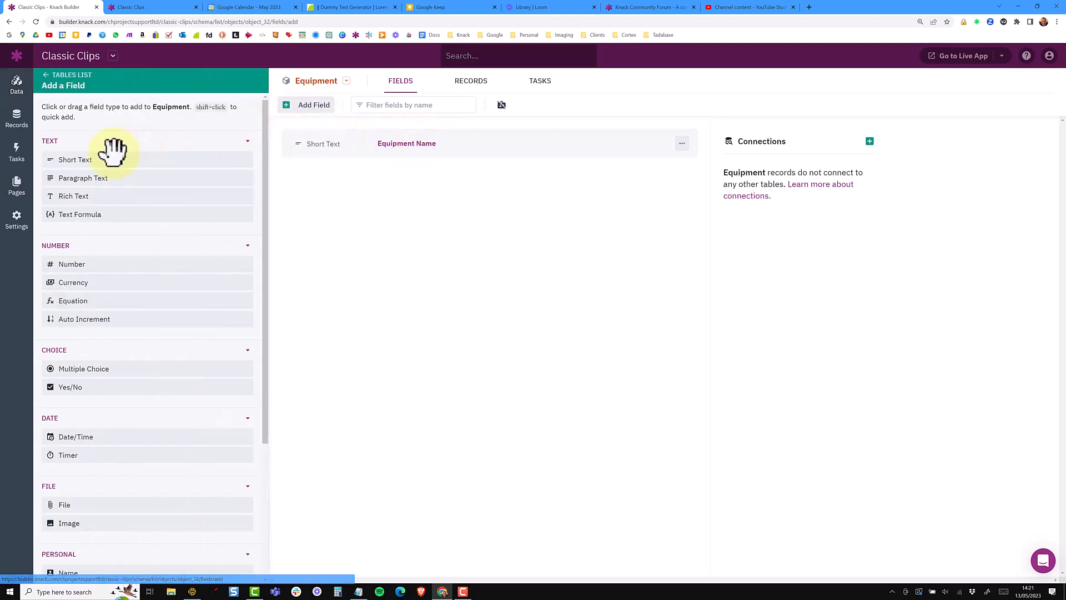
{"action": "left_click", "coordinate": [102, 318]}
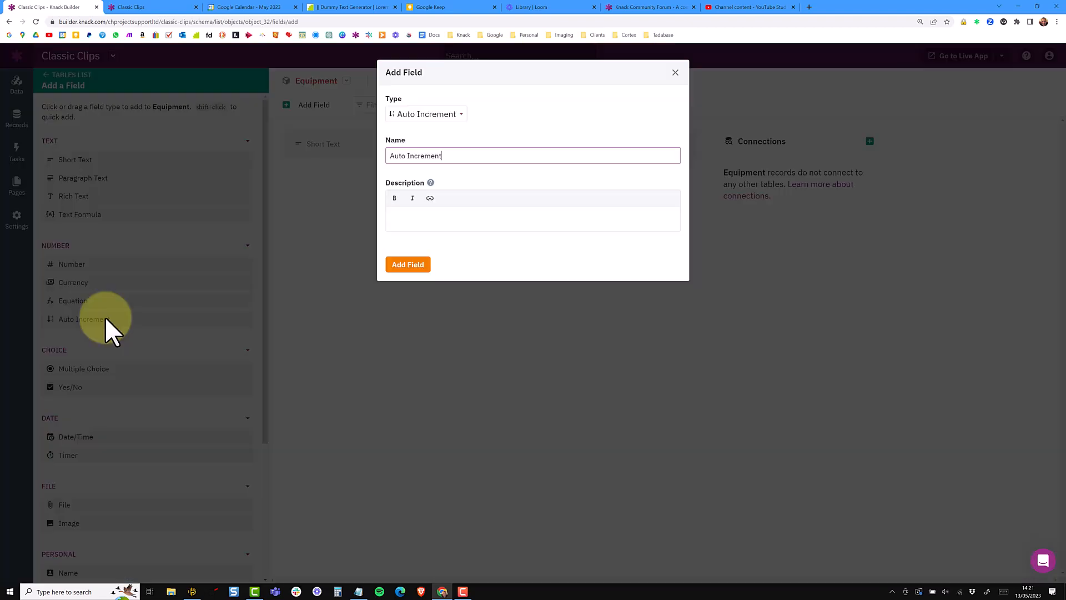
{"action": "left_click", "coordinate": [402, 267]}
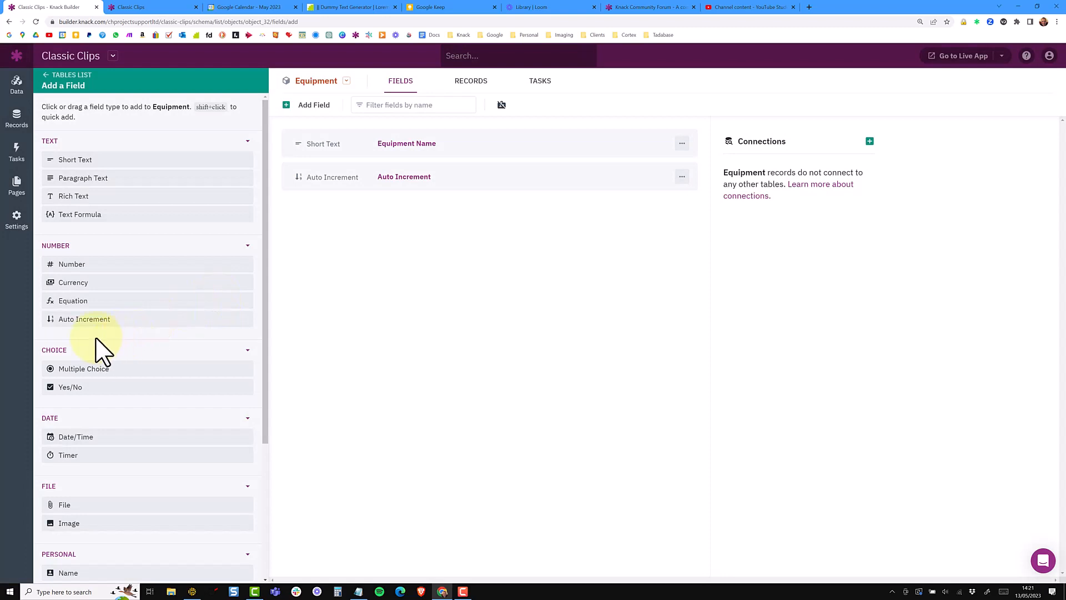
Add a Date/Time field with the dd/mm/yyyy date format, HH MM (military) time format and Current Time as default time
{"action": "left_click", "coordinate": [86, 436]}
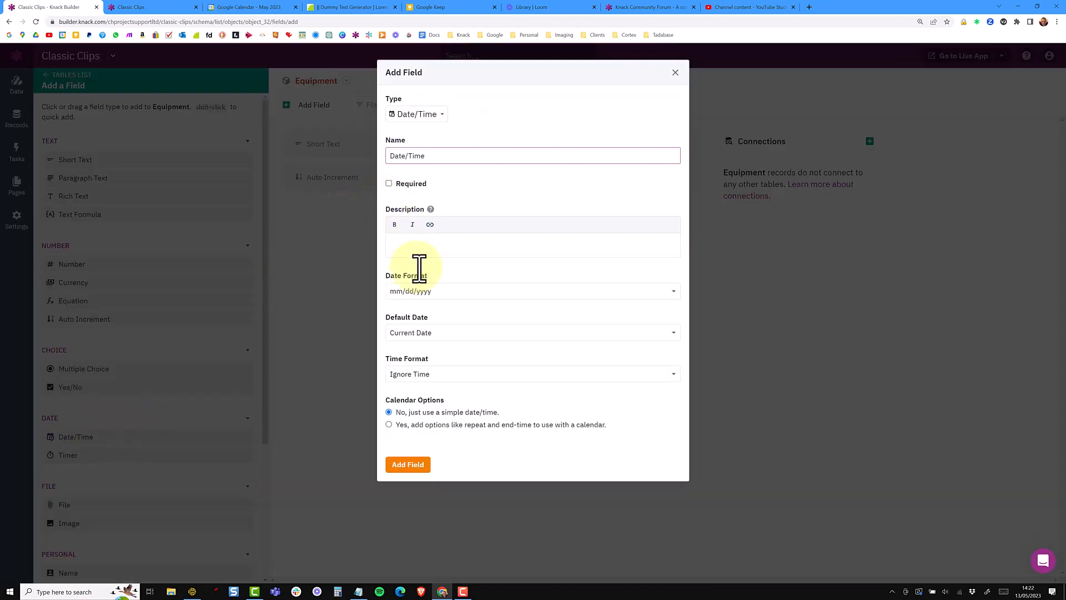
{"action": "left_click", "coordinate": [419, 291]}
{"action": "left_click", "coordinate": [416, 325]}
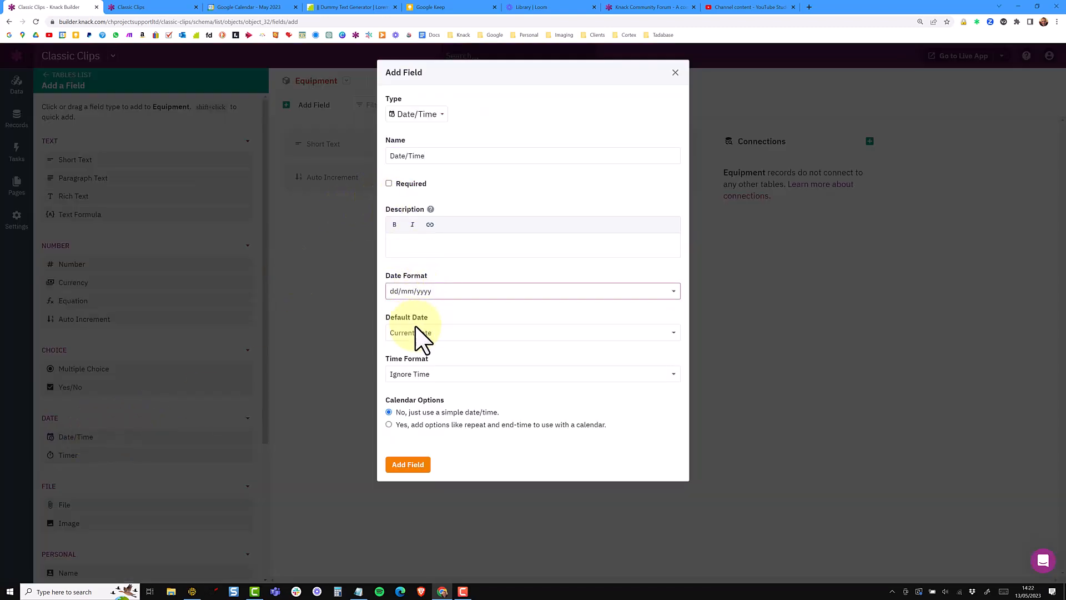
{"action": "left_click", "coordinate": [417, 374]}
{"action": "left_click", "coordinate": [427, 408]}
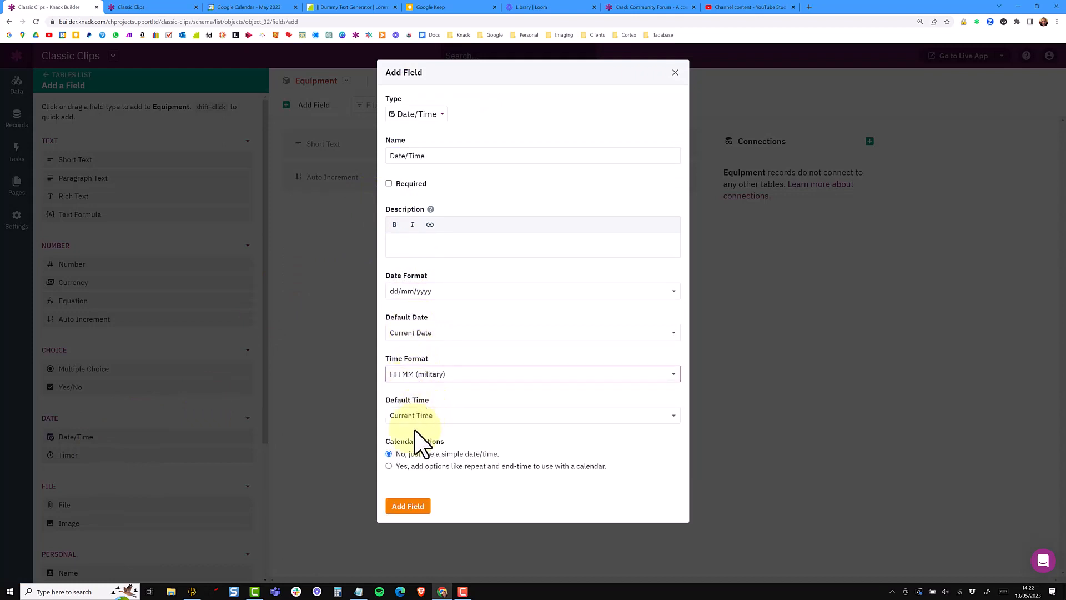
{"action": "left_click", "coordinate": [424, 417]}
{"action": "left_click", "coordinate": [419, 430]}
{"action": "left_click", "coordinate": [411, 506]}
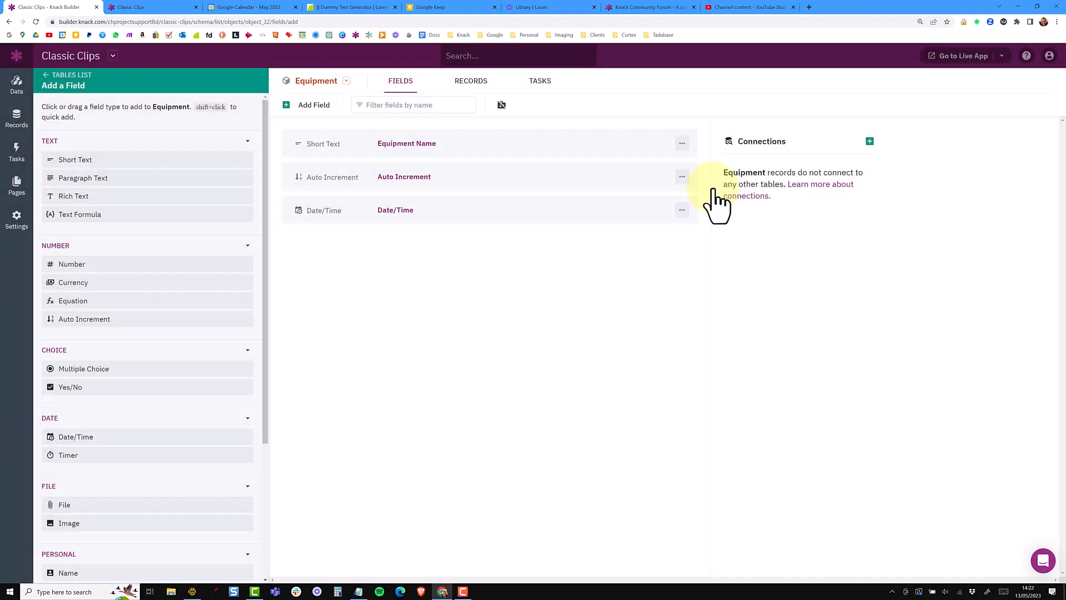
Rename the Date/Time field to Added and move the Equipment Name field to the end of the field list
{"action": "left_click", "coordinate": [436, 206]}
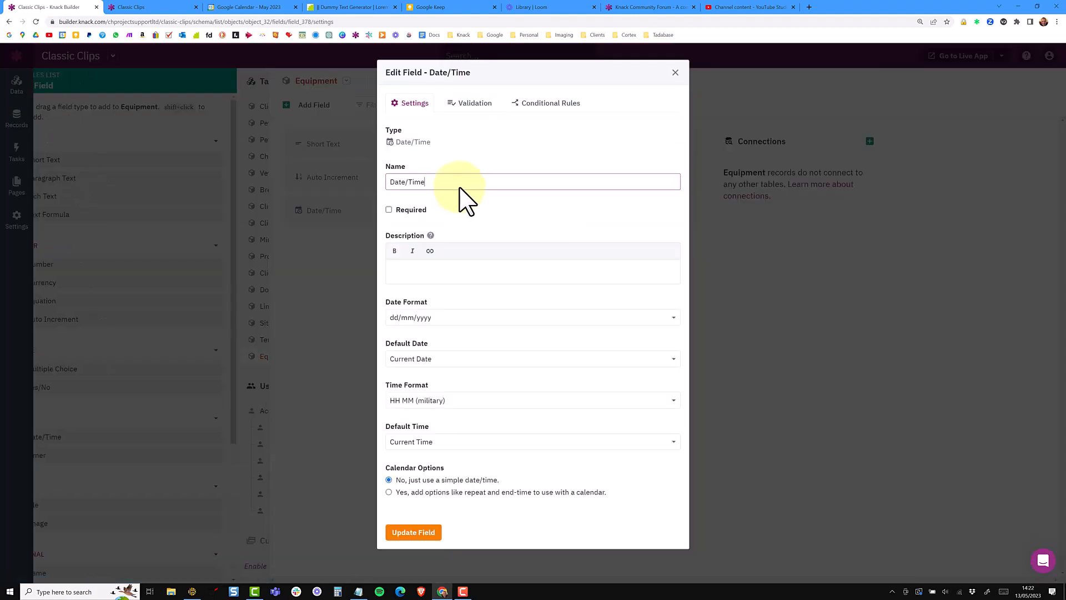
{"action": "left_click_drag", "start_coordinate": [435, 182], "coordinate": [377, 184]}
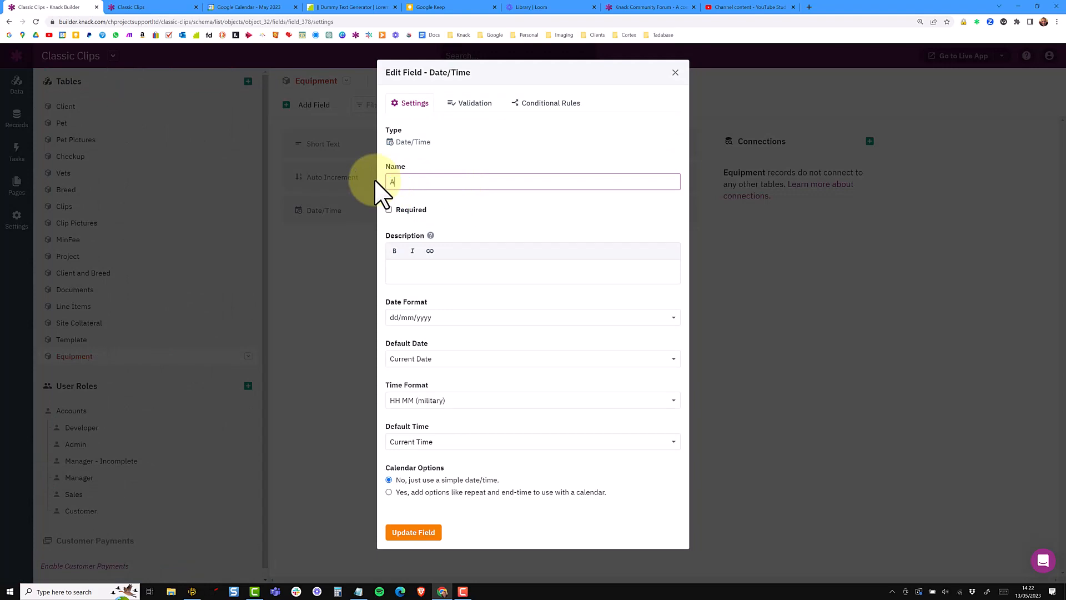
{"action": "left_click", "coordinate": [415, 532]}
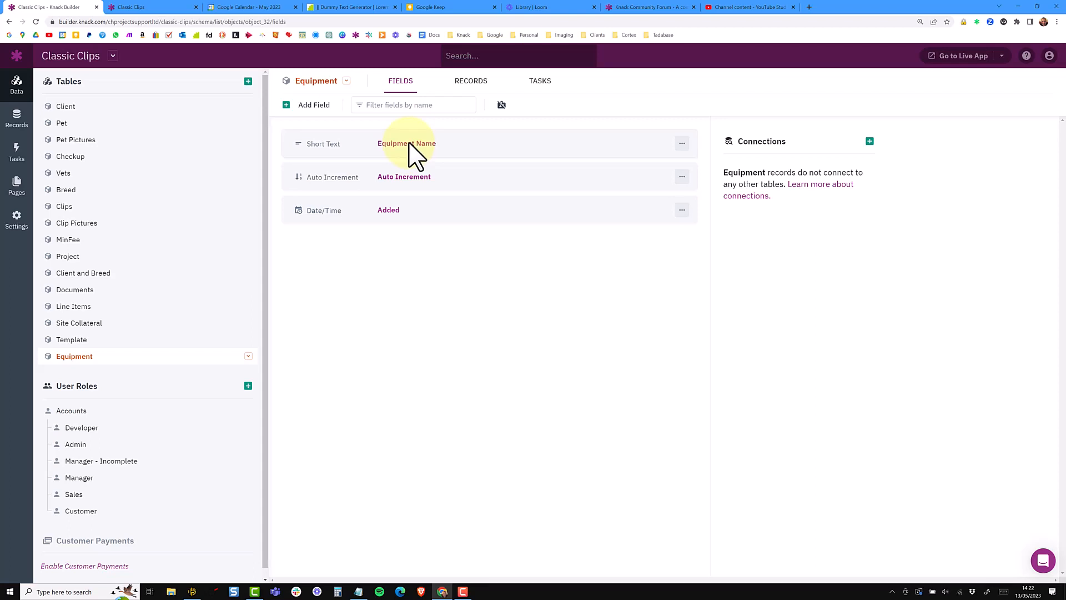
{"action": "left_click_drag", "start_coordinate": [410, 146], "coordinate": [417, 236]}
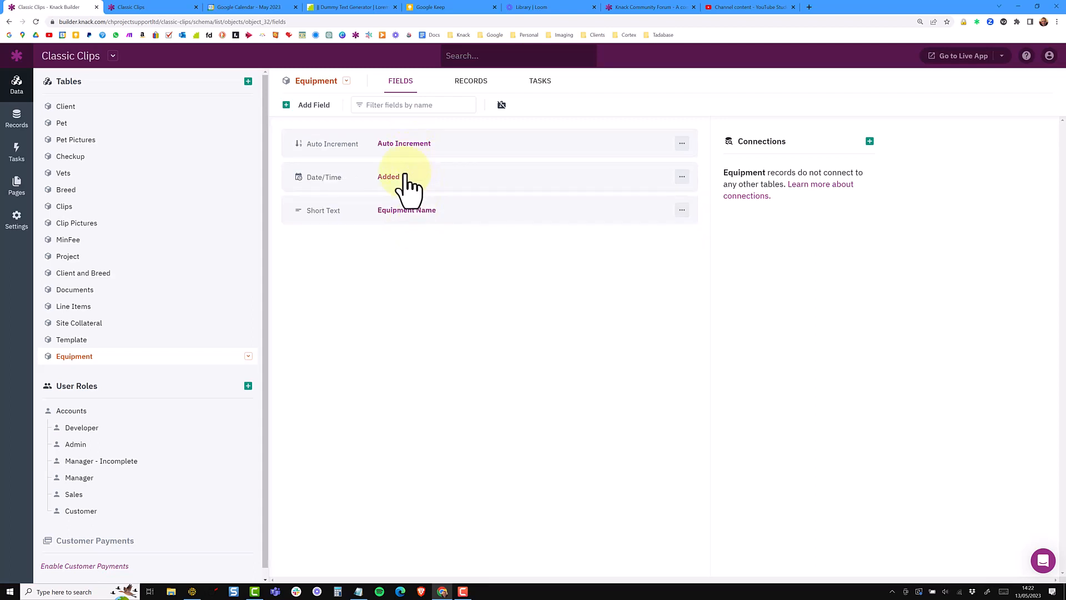
Add a connection from Equipment to Accounts and place its field between Added and Equipment Name
{"action": "left_click", "coordinate": [870, 142]}
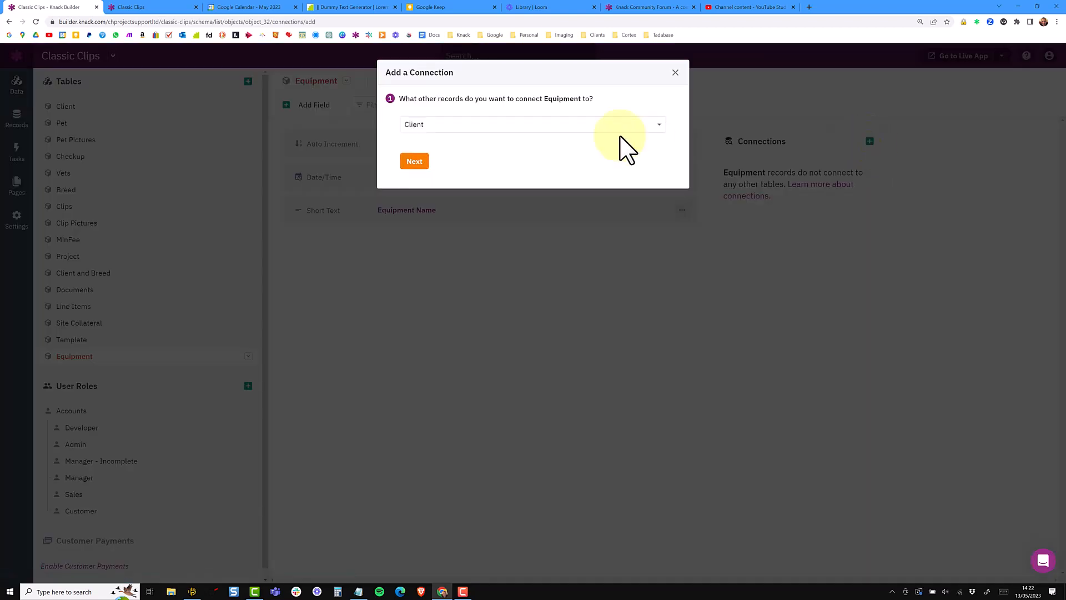
{"action": "left_click", "coordinate": [437, 124]}
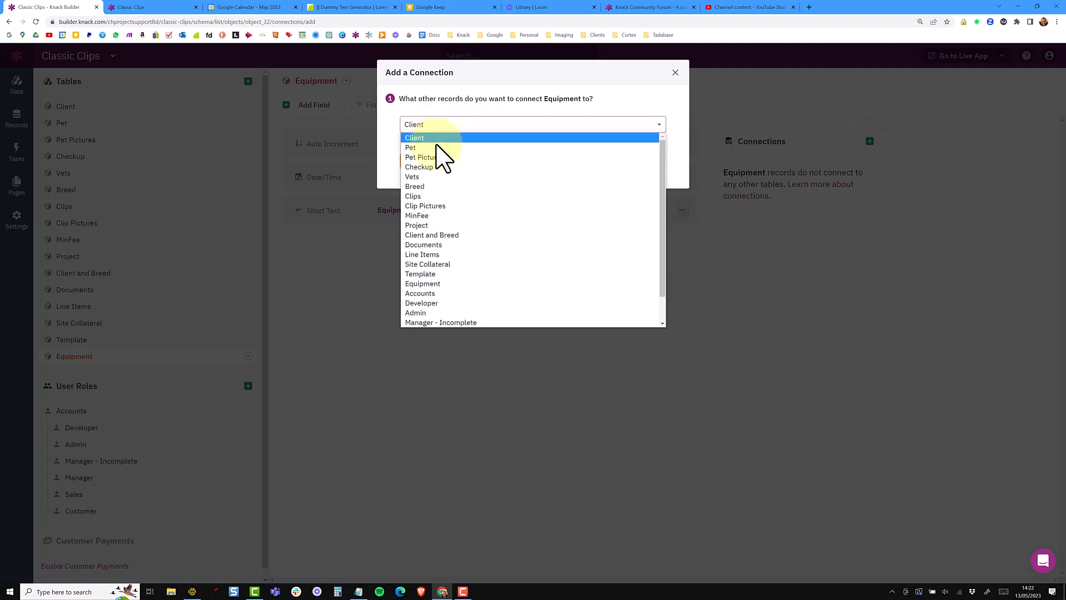
{"action": "left_click", "coordinate": [428, 291]}
{"action": "left_click", "coordinate": [417, 163]}
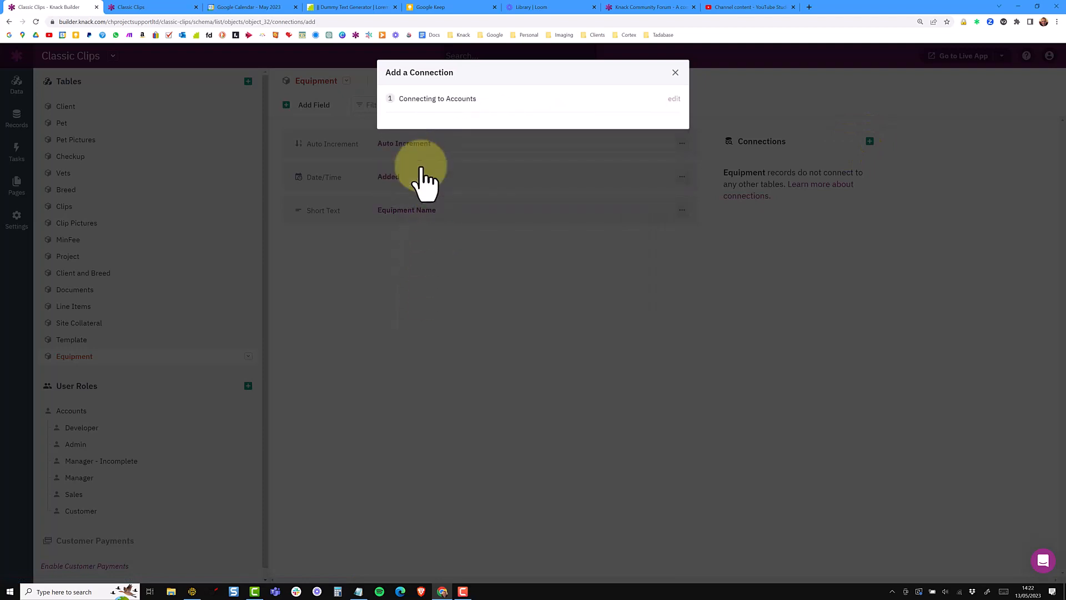
{"action": "left_click", "coordinate": [433, 209]}
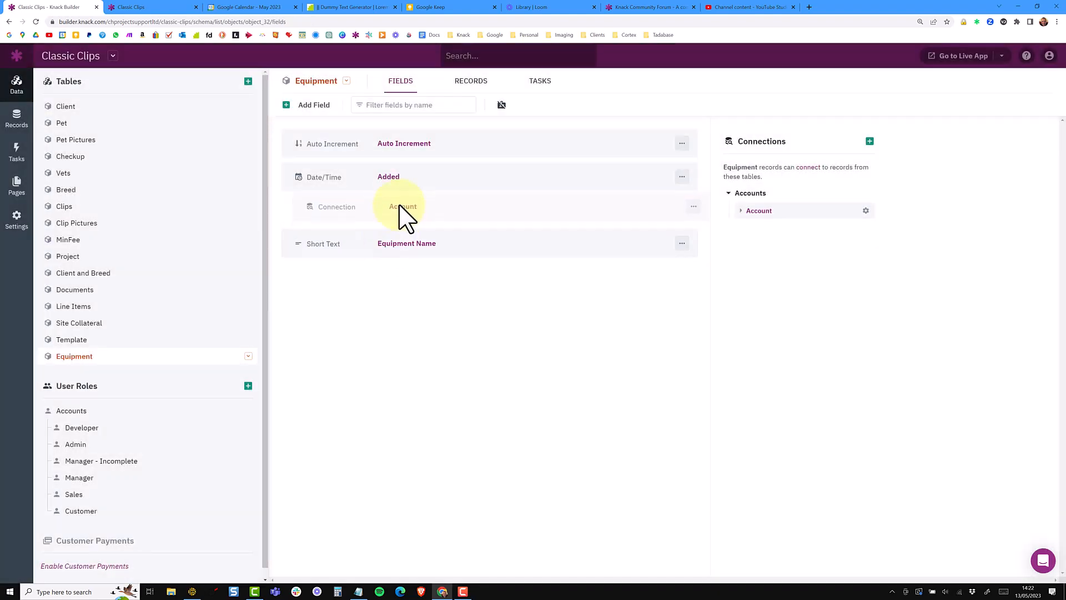
Rename the Equipment table's Account connection field to Added By and update it
{"action": "left_click", "coordinate": [400, 205]}
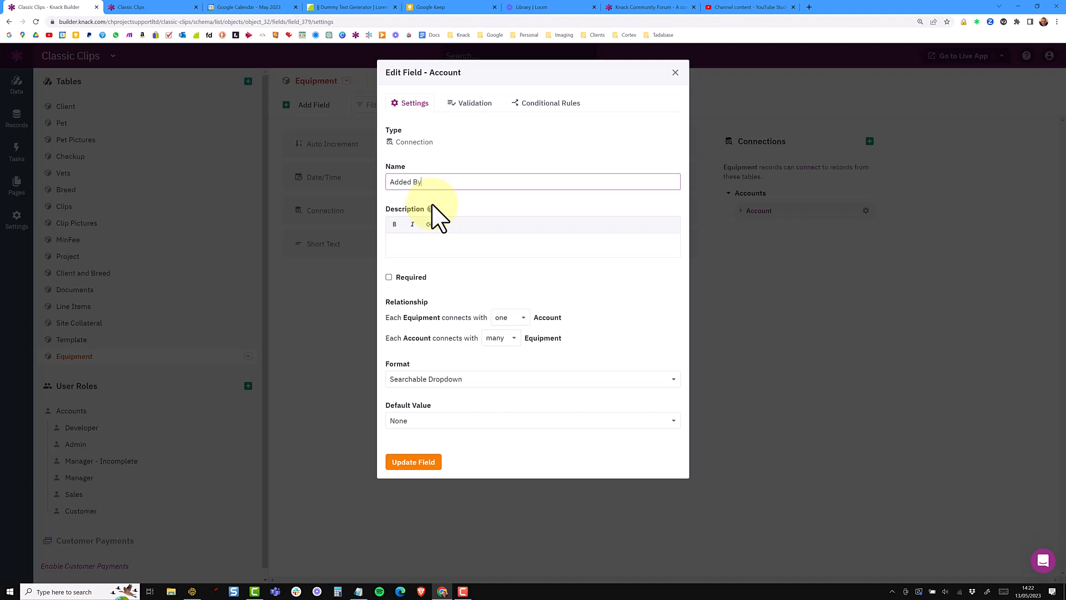
{"action": "type", "text": "Added By"}
{"action": "left_click", "coordinate": [427, 464]}
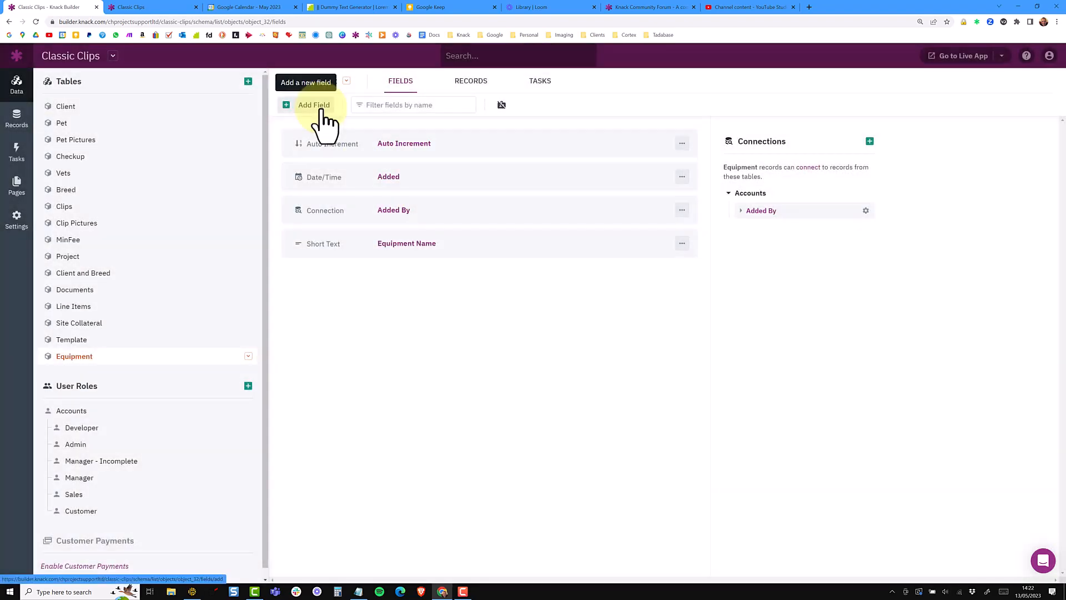
Start a Multiple Choice field named Archived in the Equipment table and replace its options with Yes and No
{"action": "left_click", "coordinate": [323, 107]}
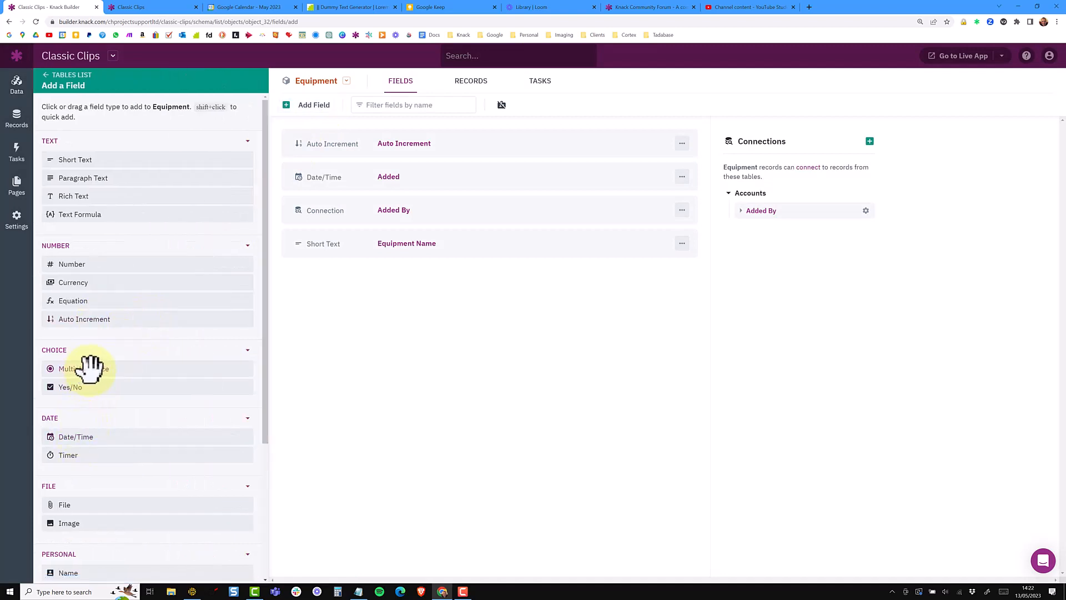
{"action": "left_click", "coordinate": [91, 367]}
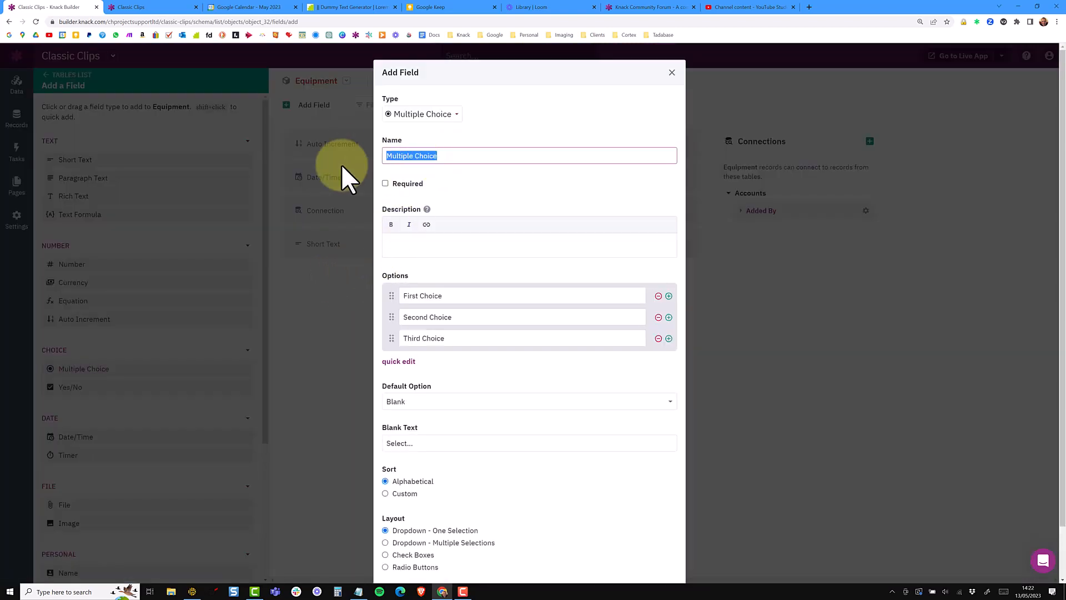
{"action": "type", "text": "Archived"}
{"action": "left_click", "coordinate": [395, 362]}
{"action": "left_click_drag", "start_coordinate": [447, 341], "coordinate": [381, 317]}
{"action": "type", "text": "Y"}
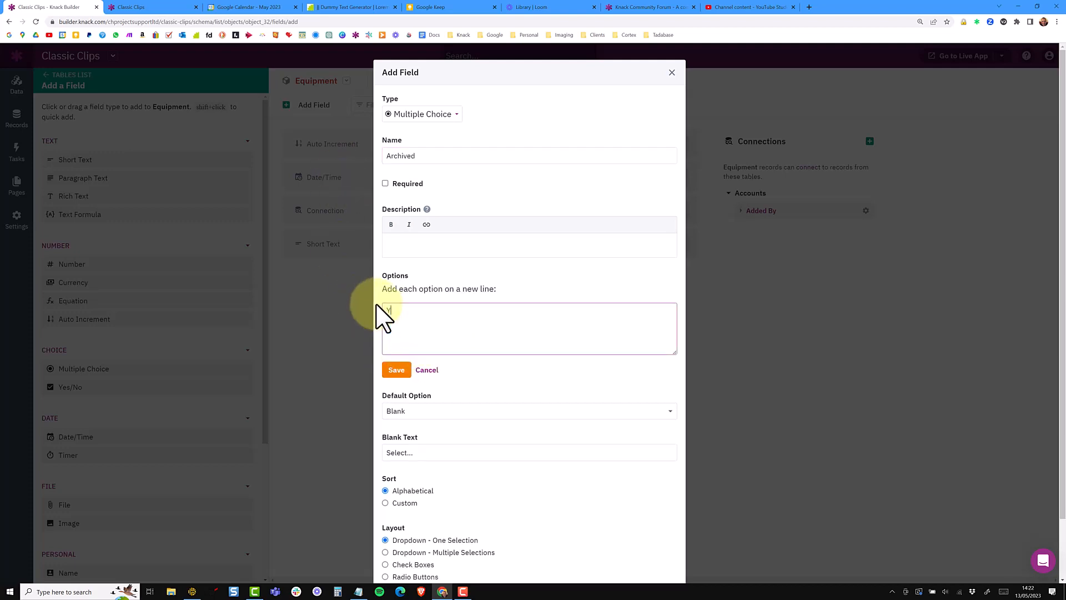
{"action": "type", "text": "es"}
{"action": "key", "text": "Return"}
{"action": "type", "text": "No"}
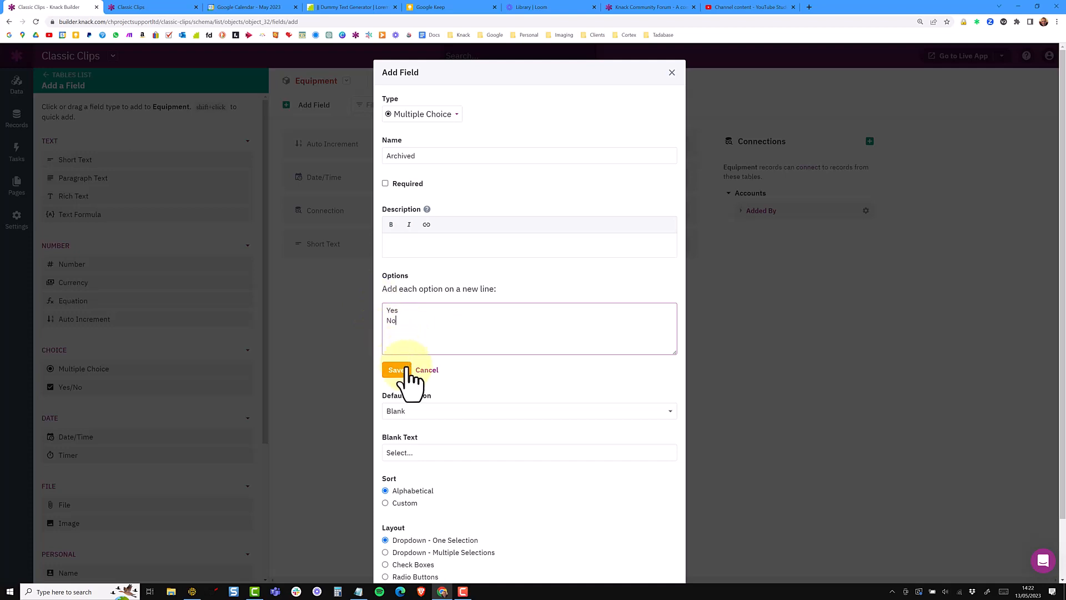
{"action": "left_click", "coordinate": [397, 370]}
Set the Archived field's default option to No and its layout to Radio Buttons, and add the field
{"action": "left_click", "coordinate": [404, 383]}
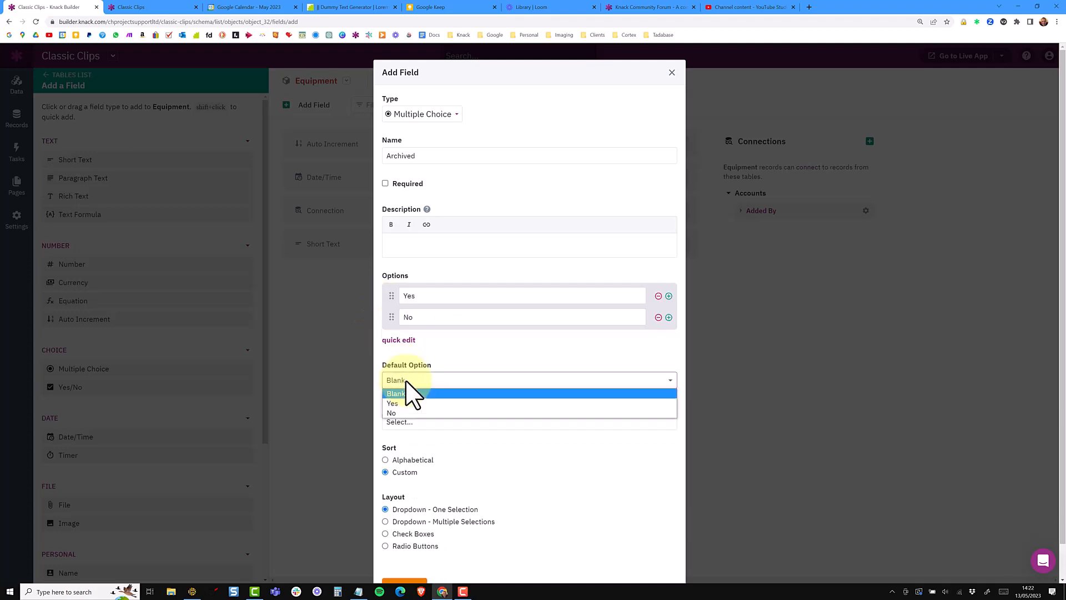
{"action": "left_click", "coordinate": [415, 413]}
{"action": "left_click", "coordinate": [431, 505]}
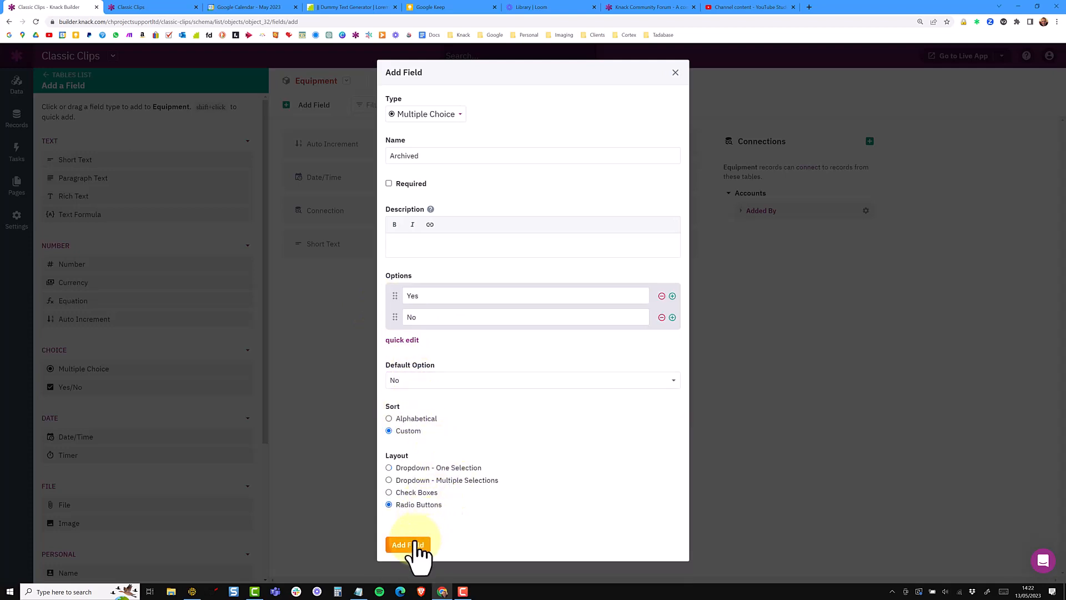
{"action": "left_click", "coordinate": [414, 545]}
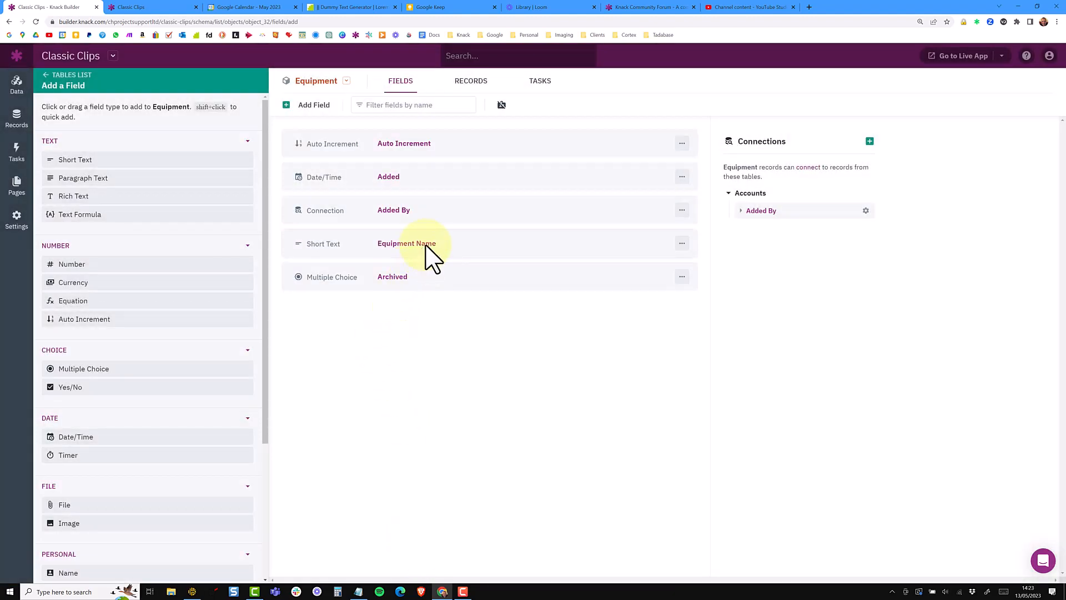
View the records of the Equipment table and compare them with those of the Template table
{"action": "left_click_drag", "start_coordinate": [426, 247], "coordinate": [426, 244]}
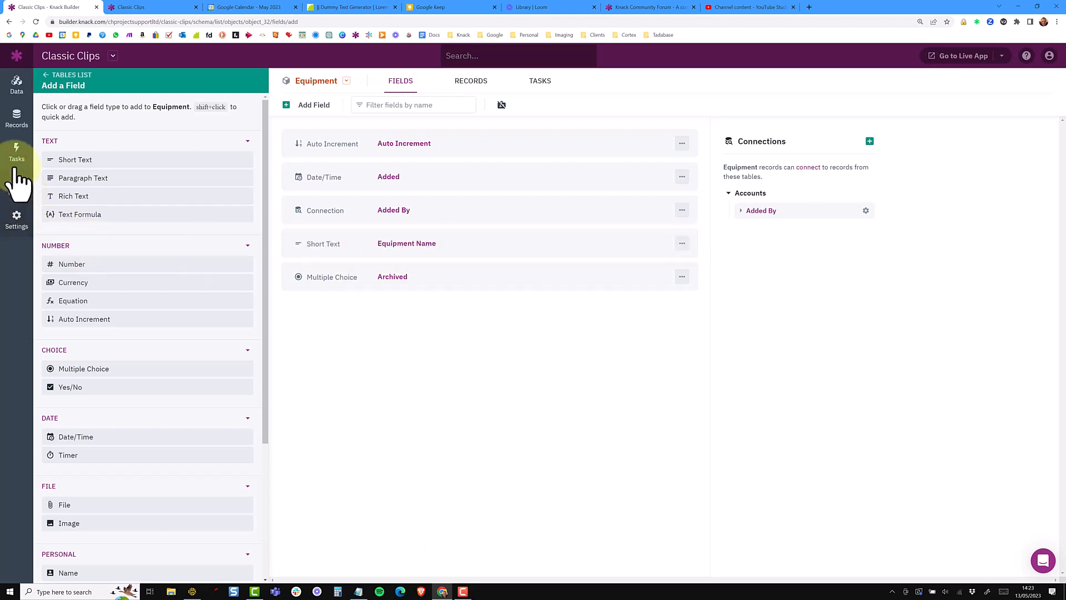
{"action": "left_click", "coordinate": [16, 130]}
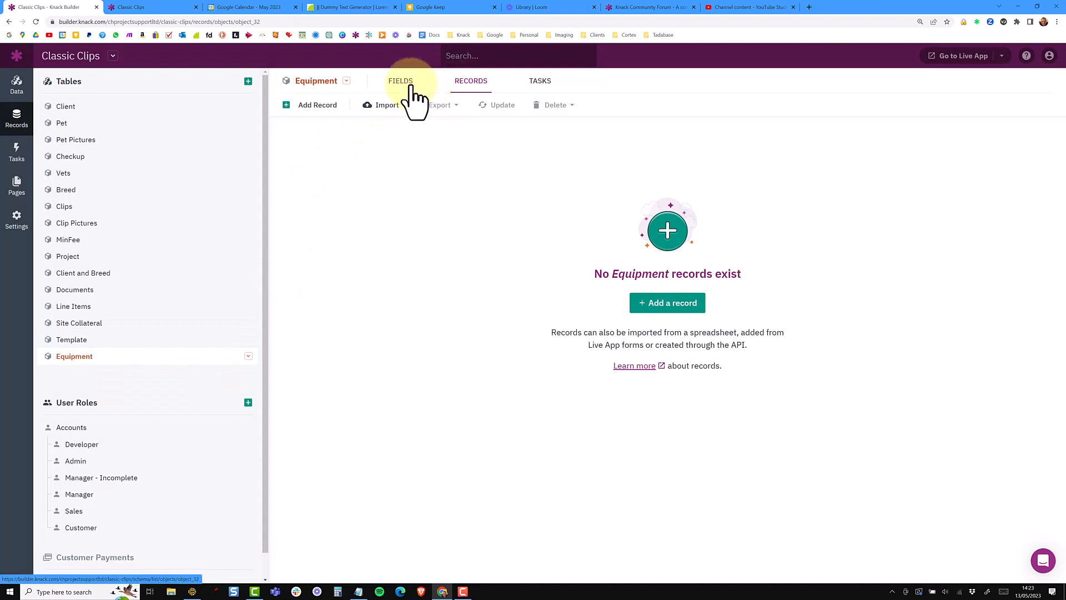
{"action": "left_click", "coordinate": [87, 338]}
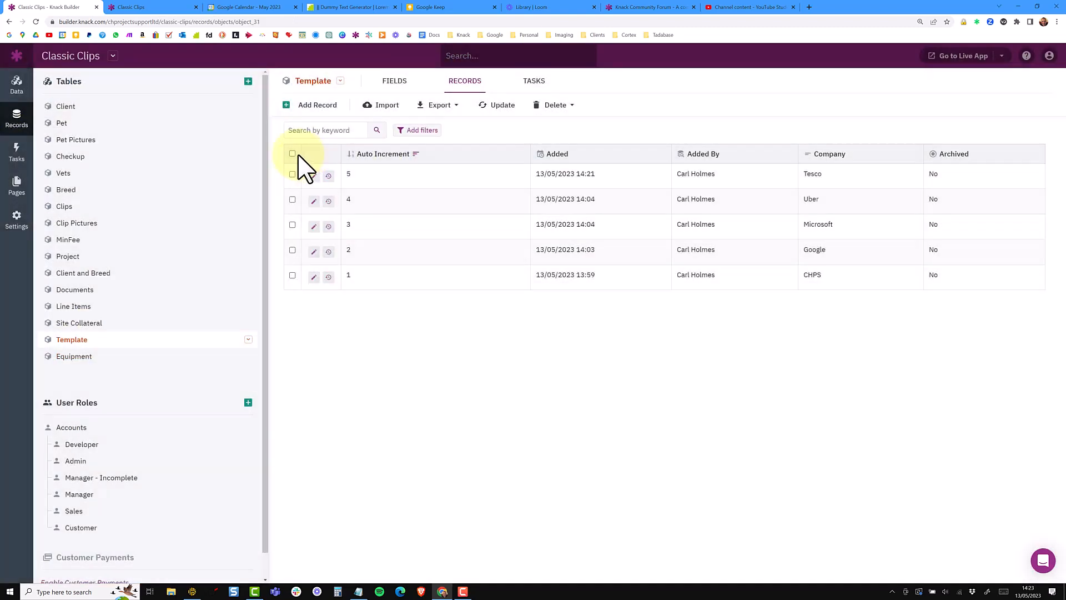
Delete all records from the Template table
{"action": "left_click", "coordinate": [293, 153]}
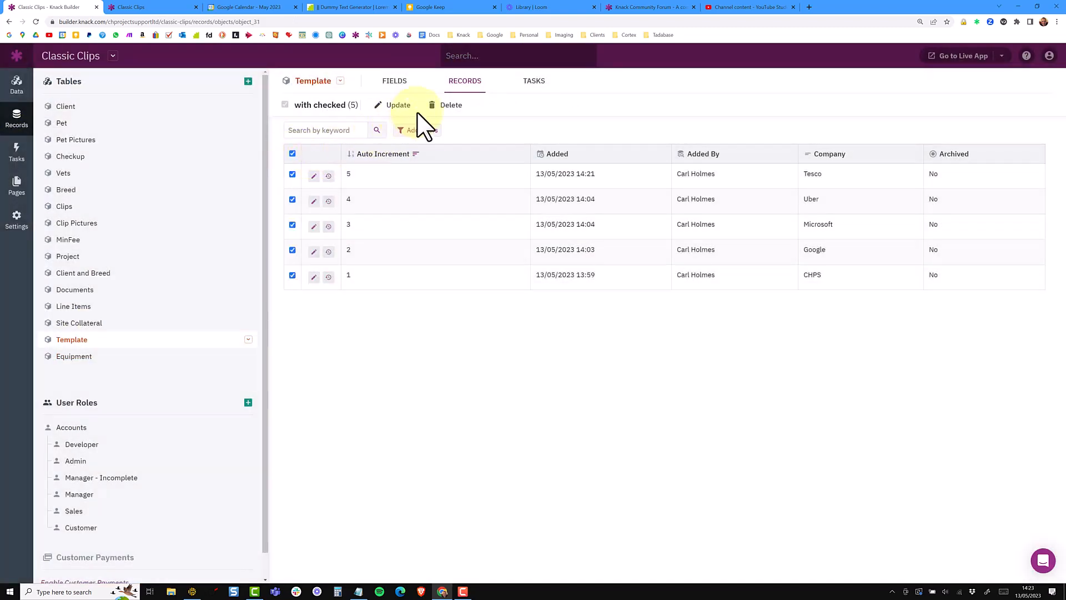
{"action": "left_click", "coordinate": [447, 106]}
{"action": "left_click", "coordinate": [453, 231]}
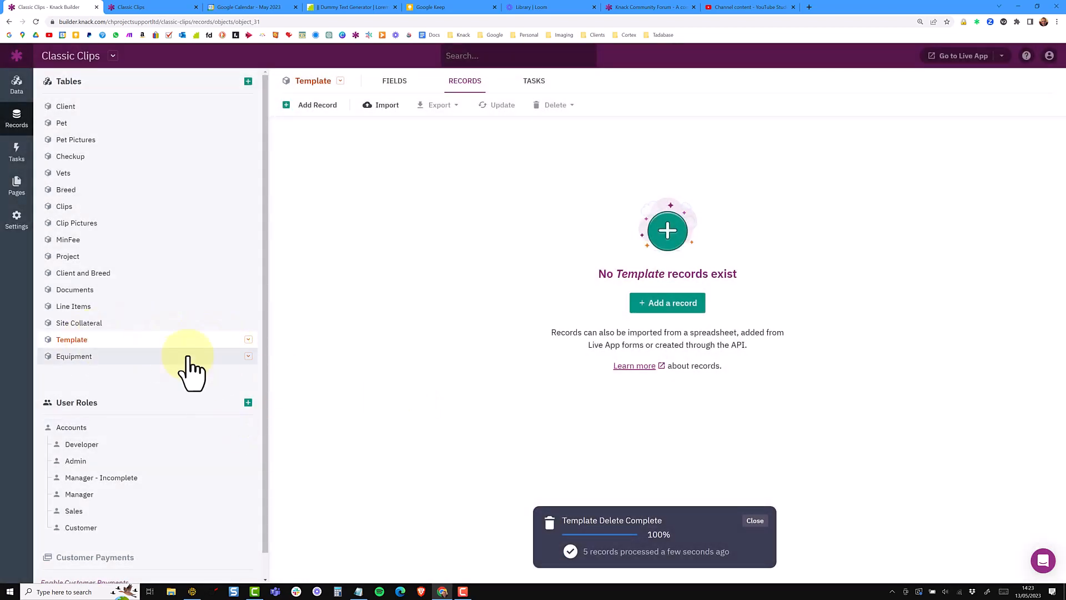
Delete the manually built Equipment table from the app and confirm the permanent deletion
{"action": "left_click", "coordinate": [248, 356]}
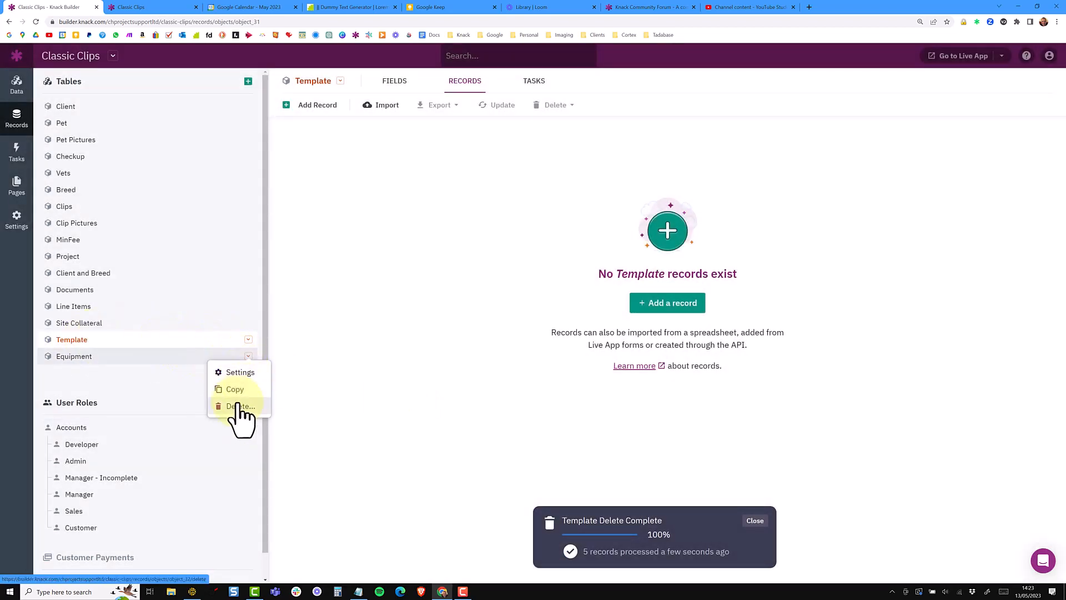
{"action": "left_click", "coordinate": [240, 406]}
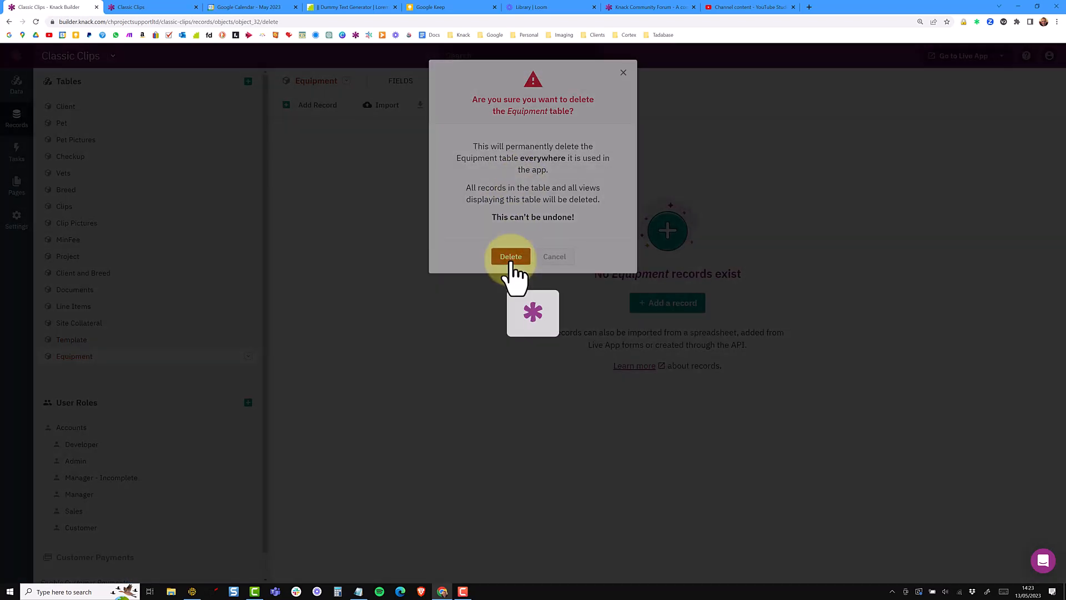
{"action": "left_click", "coordinate": [510, 256]}
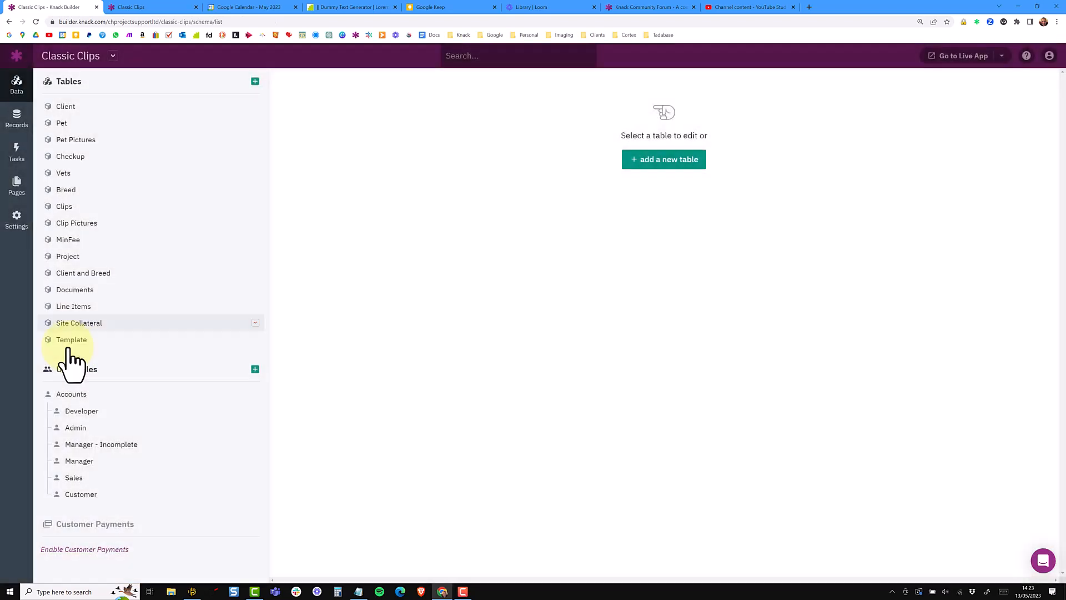
Copy the Template table with all of its fields into a new table named Equipment
{"action": "left_click", "coordinate": [75, 343]}
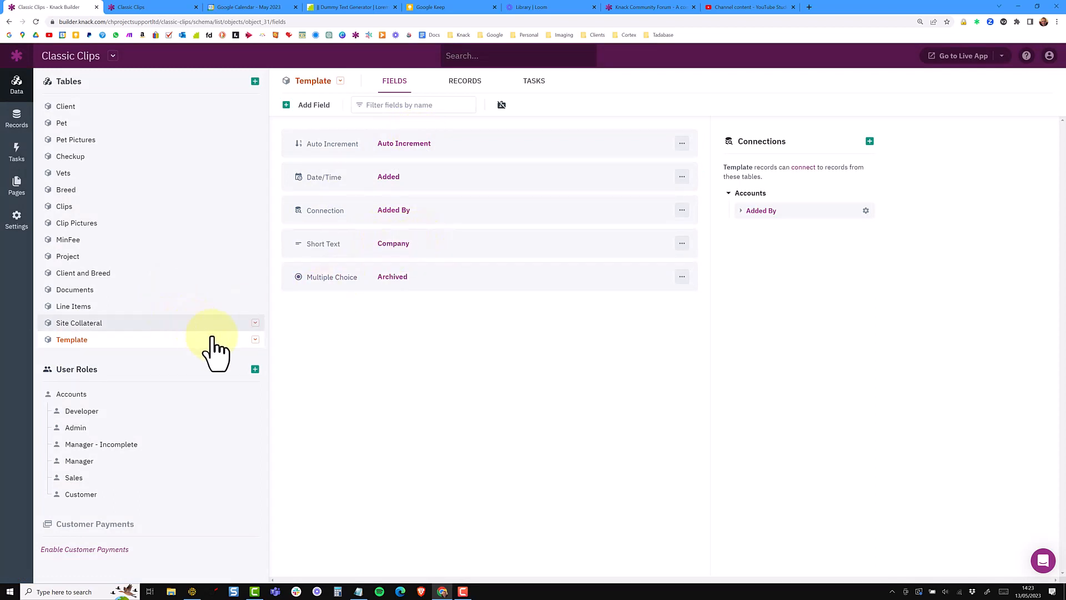
{"action": "left_click", "coordinate": [255, 339]}
{"action": "left_click", "coordinate": [244, 370]}
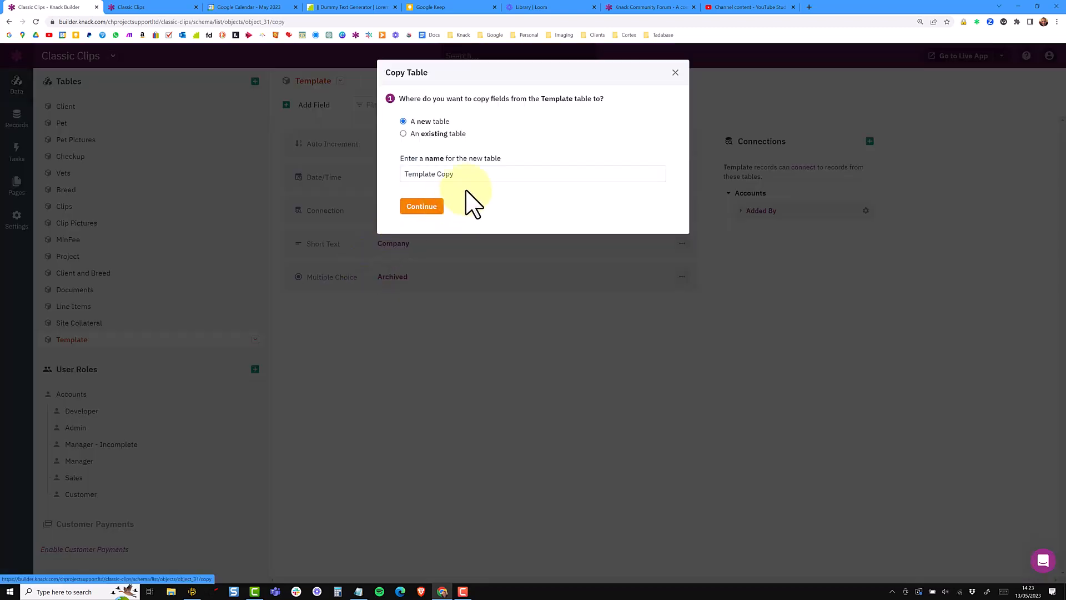
{"action": "left_click_drag", "start_coordinate": [460, 174], "coordinate": [399, 175]}
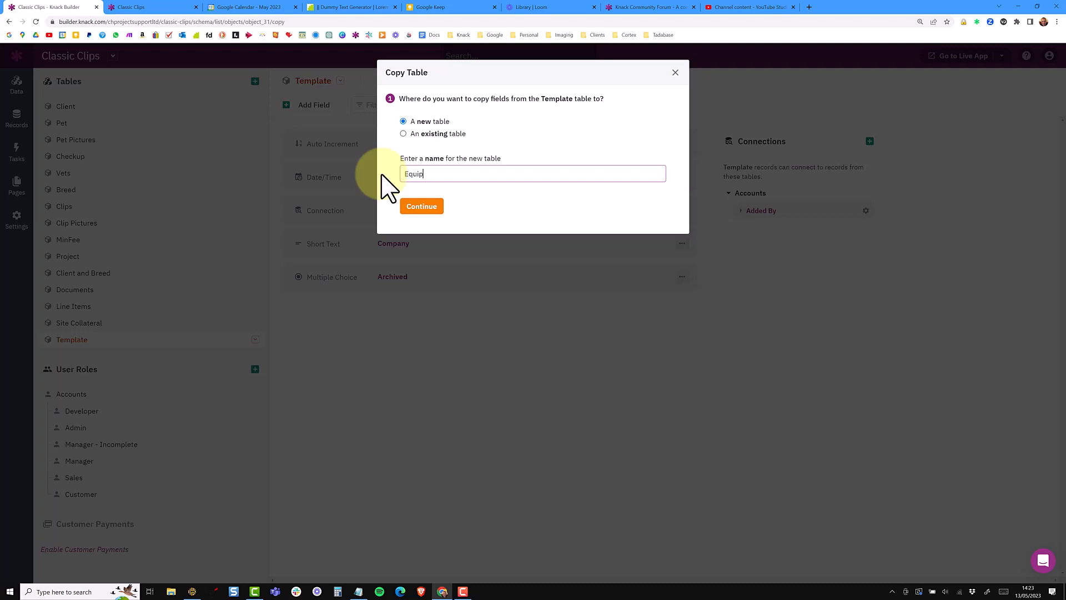
{"action": "type", "text": "Equipment"}
{"action": "left_click", "coordinate": [425, 207]}
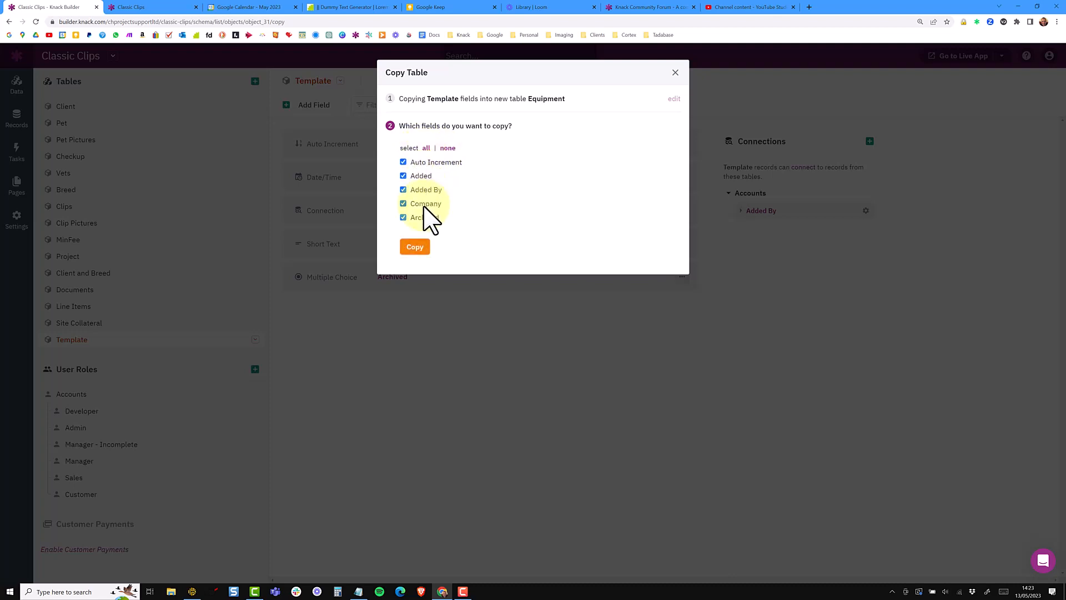
{"action": "left_click", "coordinate": [416, 247]}
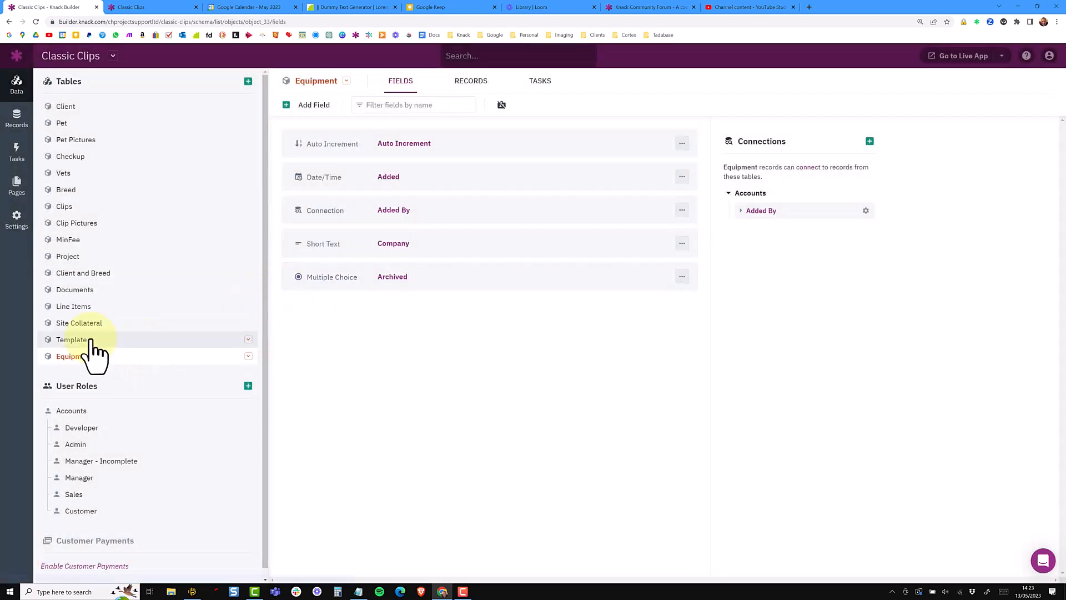
Compare the Template and Equipment tables' fields, and rename the Equipment table's Company field to Equipement
{"action": "left_click", "coordinate": [84, 341]}
{"action": "left_click", "coordinate": [84, 356]}
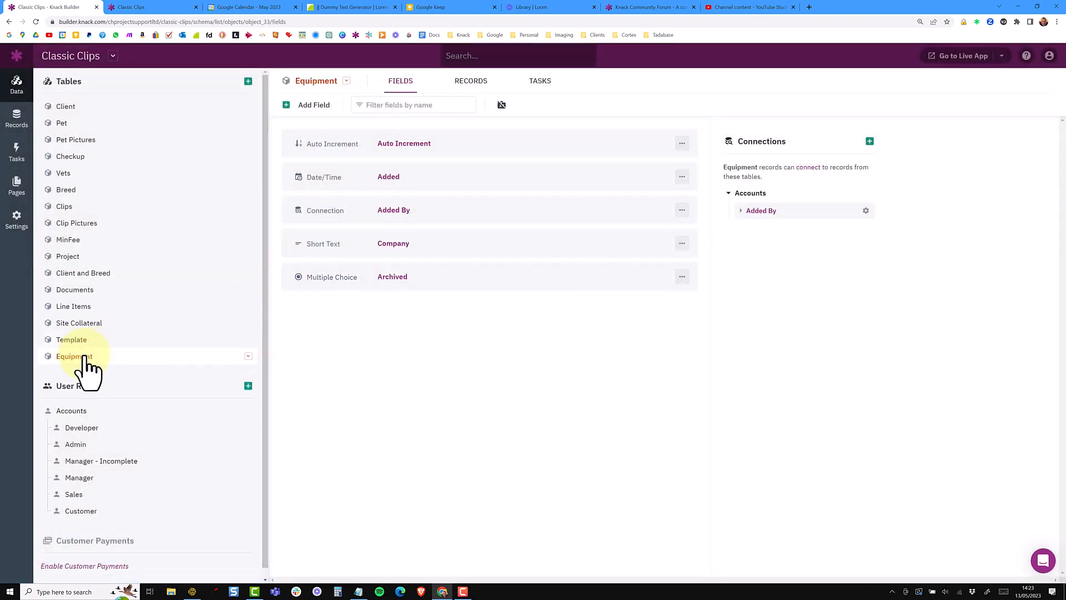
{"action": "left_click", "coordinate": [394, 244]}
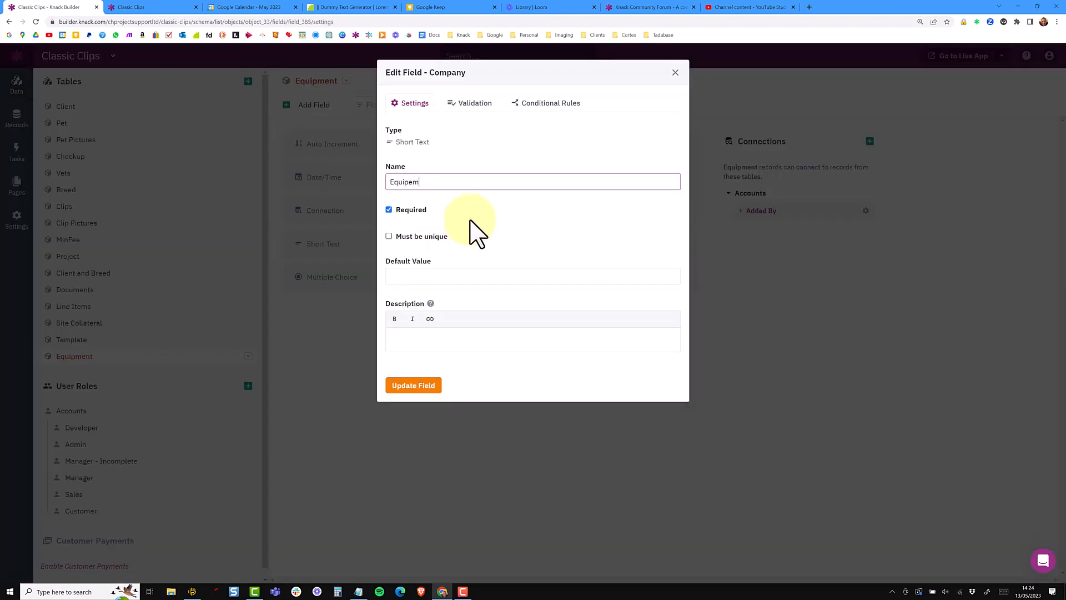
{"action": "type", "text": "Equipement"}
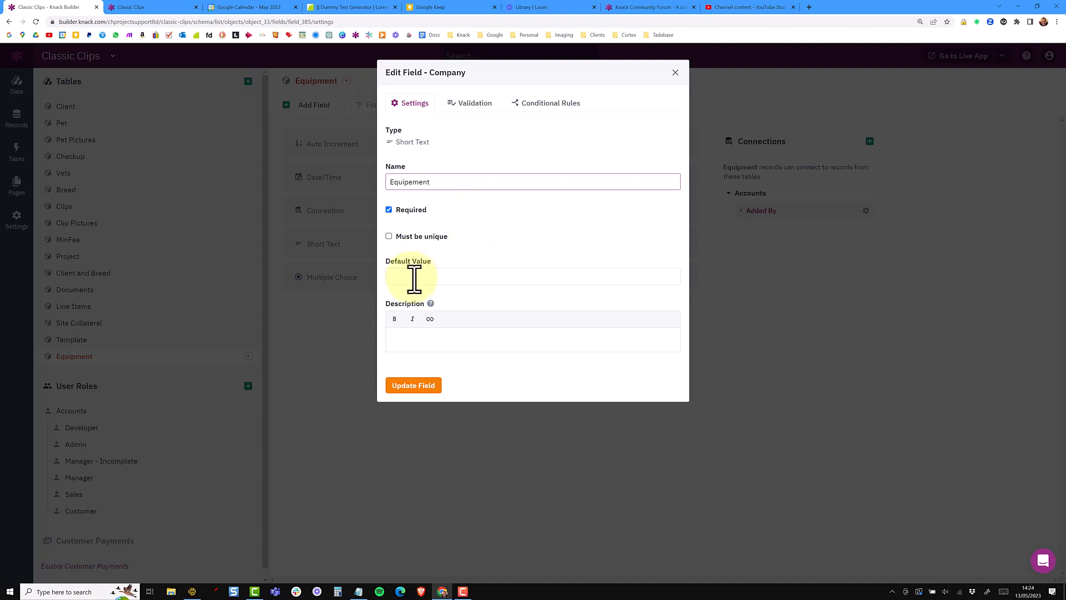
{"action": "left_click", "coordinate": [414, 385]}
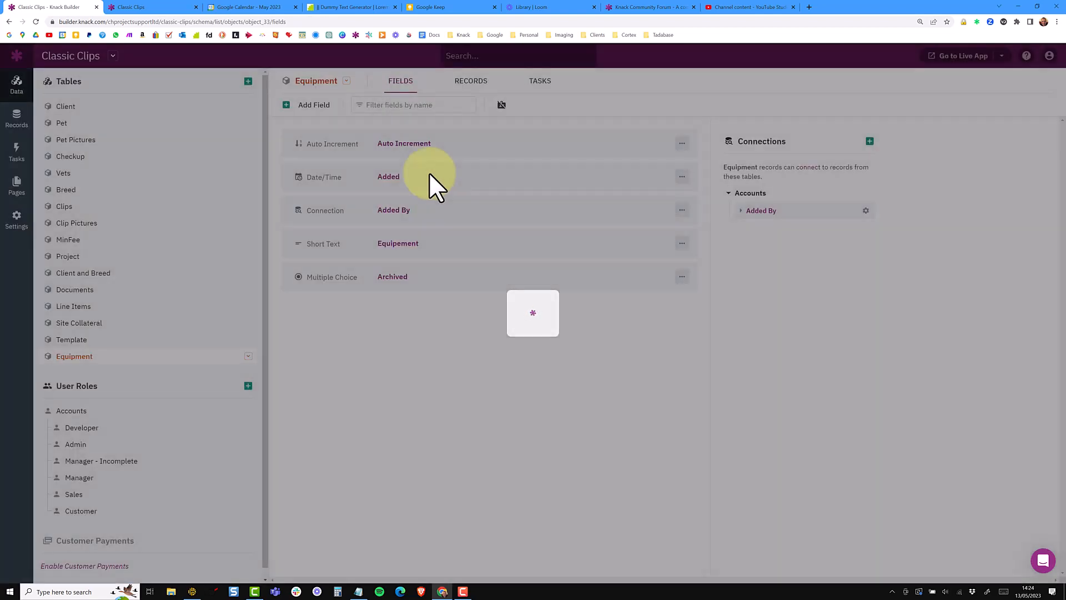